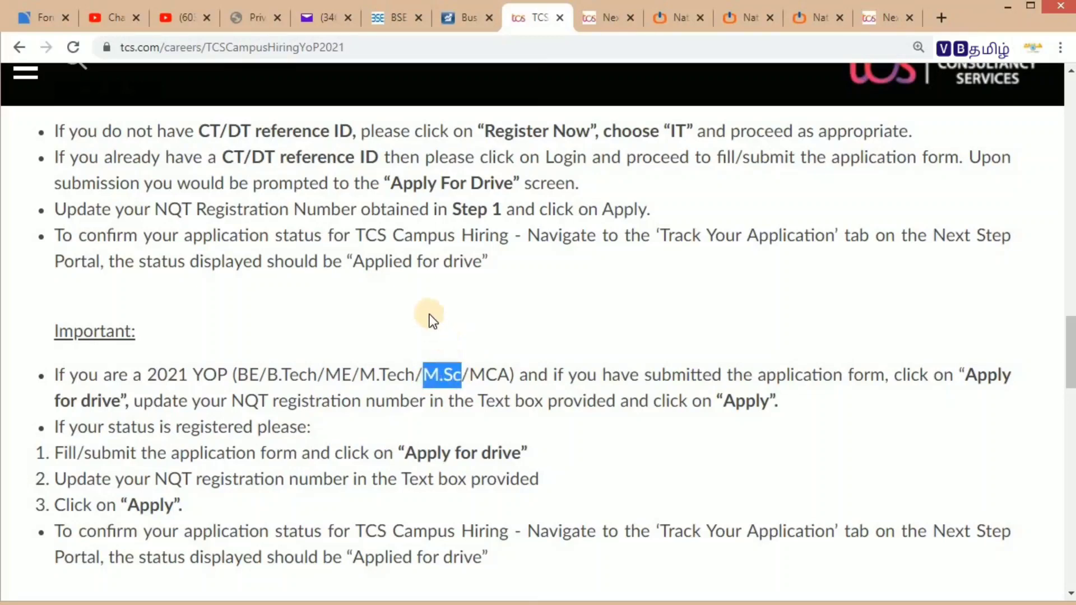
# Review the eligibility criteria, expand the Frequently Asked Questions section and read the answers on NQT registration and test dates
pyautogui.scroll(-3, 489, 418)
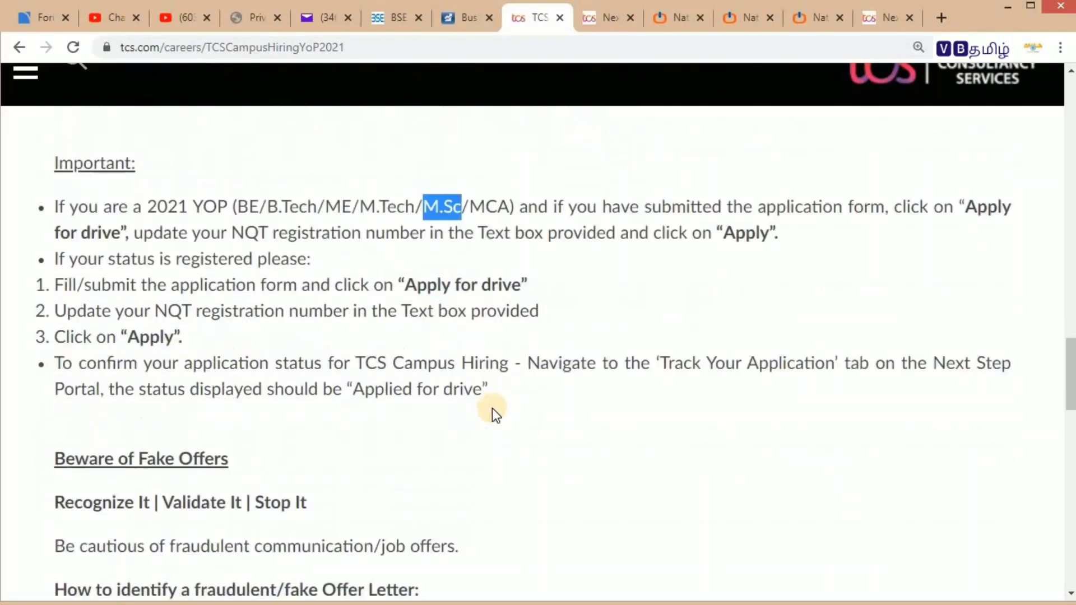
pyautogui.scroll(-15, 580, 387)
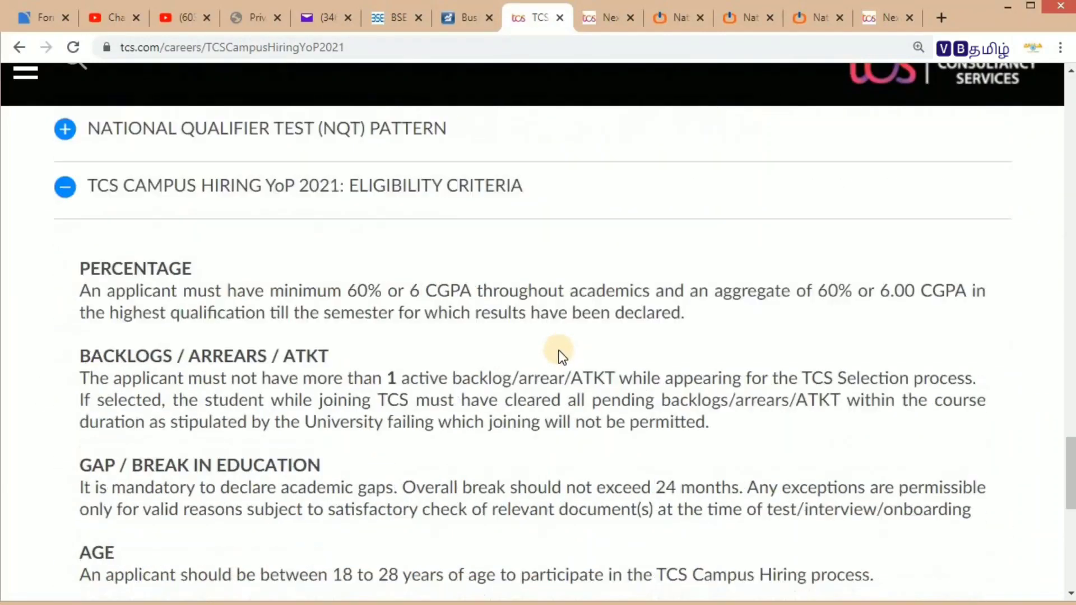
pyautogui.scroll(-5, 557, 358)
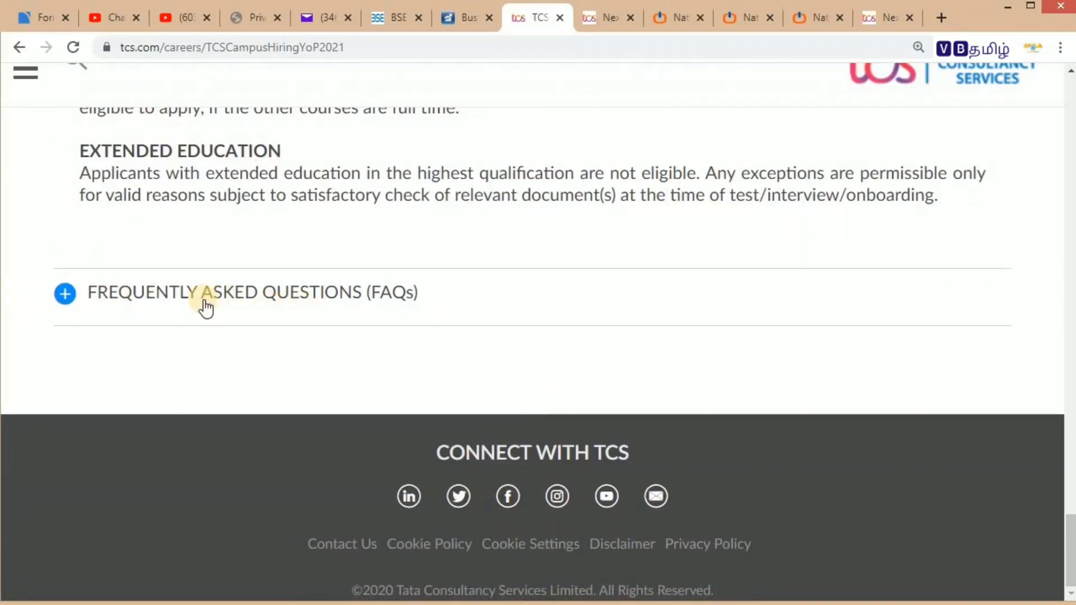
pyautogui.click(63, 306)
pyautogui.scroll(-5, 428, 368)
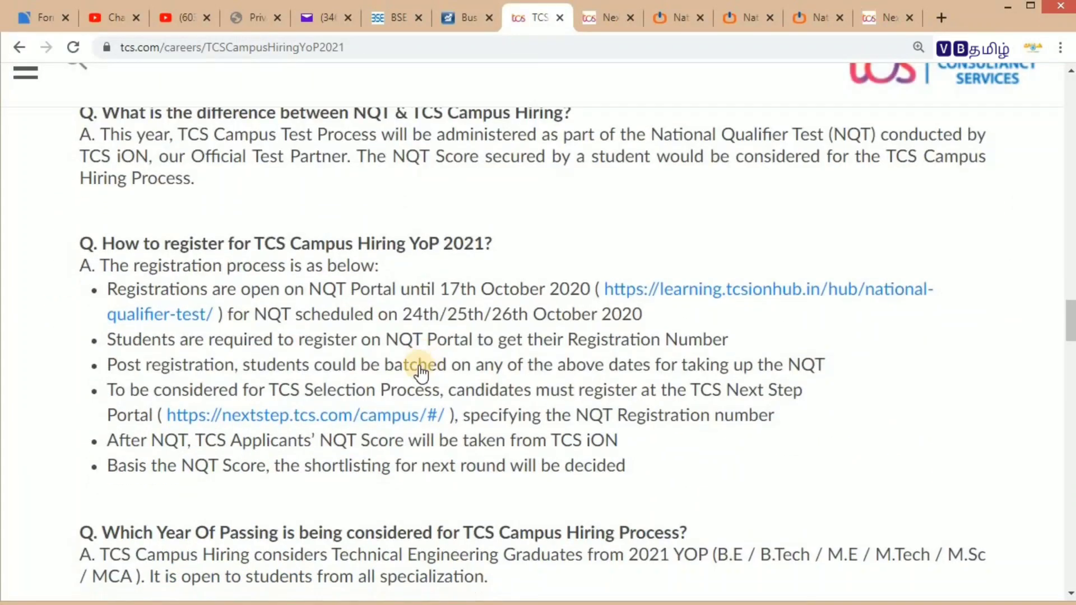
pyautogui.scroll(-4, 423, 356)
pyautogui.scroll(3, 420, 341)
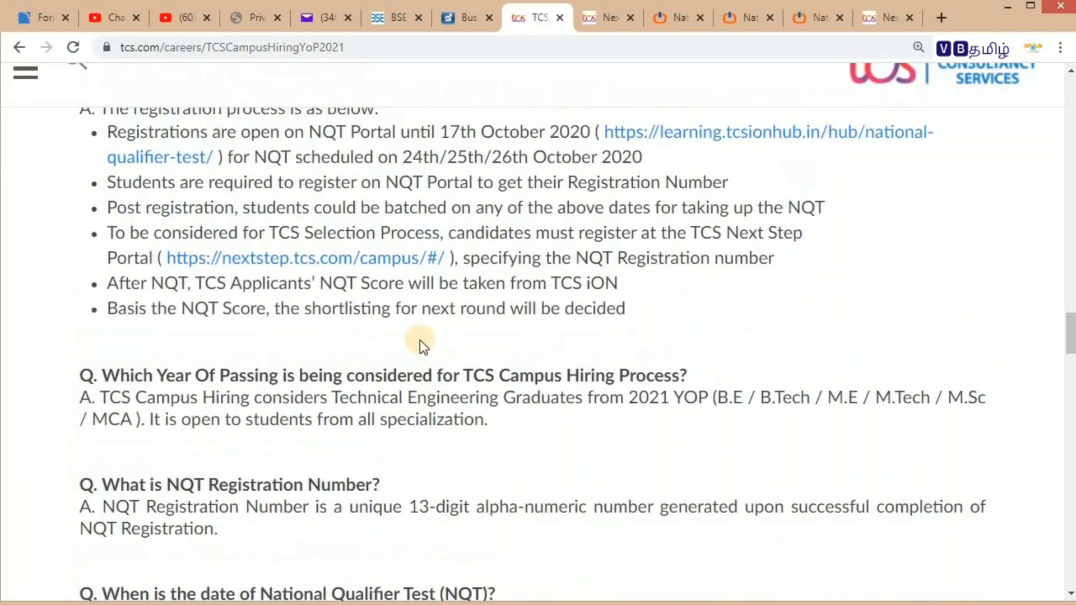
pyautogui.scroll(-8, 421, 341)
pyautogui.scroll(15, 433, 325)
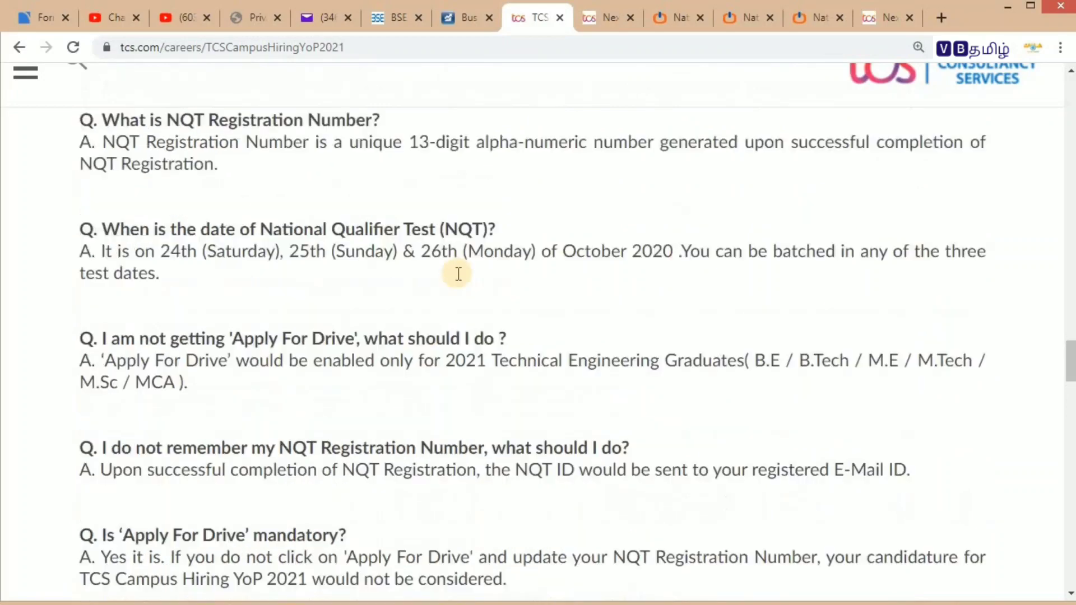
# Review the campus hiring application process, including the National Qualifier Test registration in Step 1 and the Next Step Portal in Step 2
pyautogui.scroll(20, 429, 281)
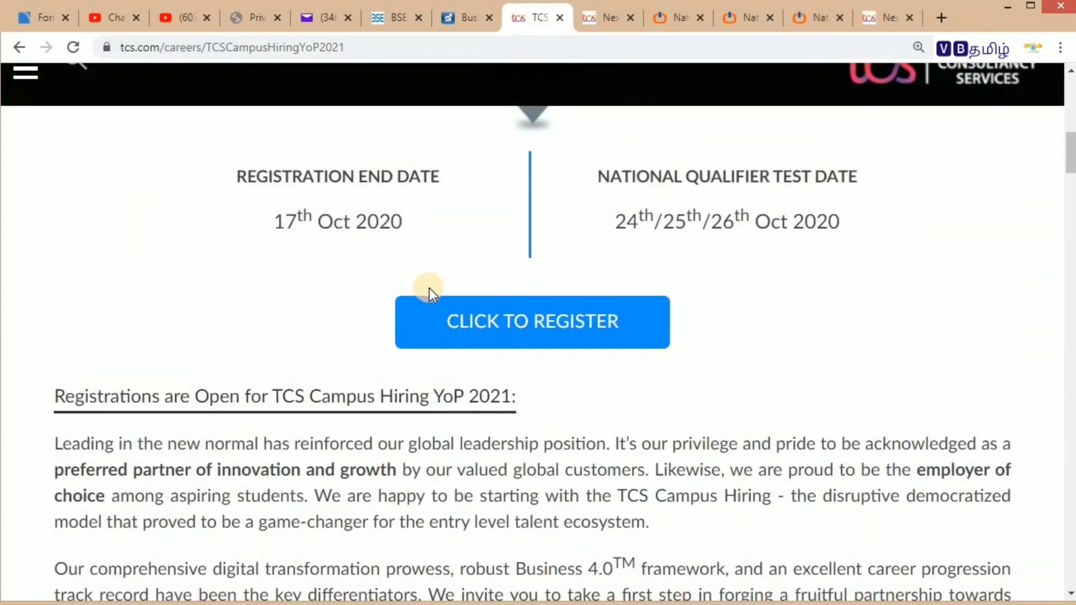
pyautogui.scroll(-10, 432, 297)
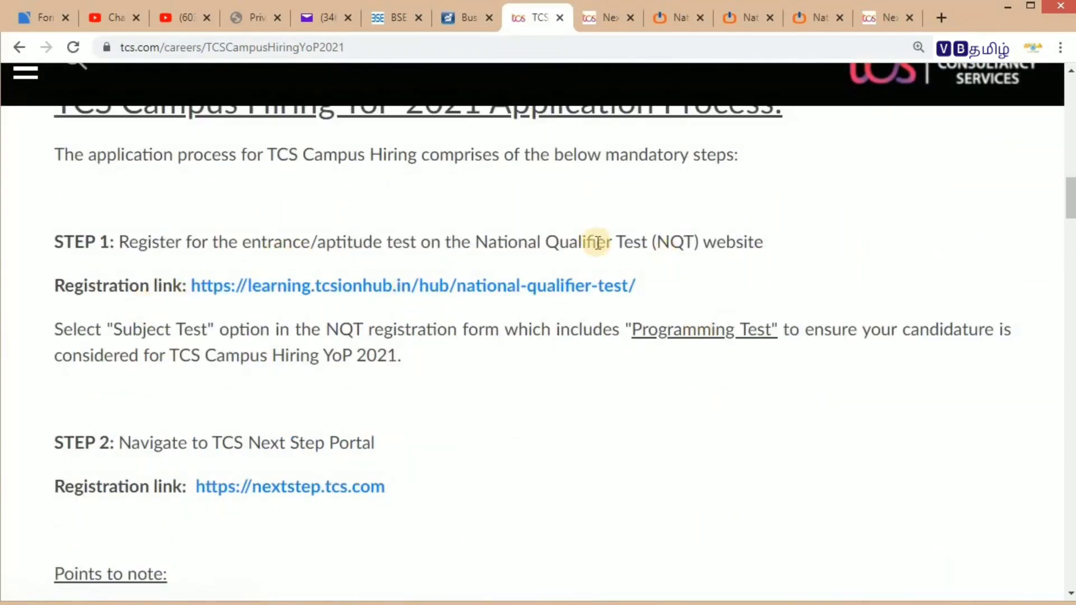
pyautogui.moveTo(480, 240); pyautogui.dragTo(698, 241)
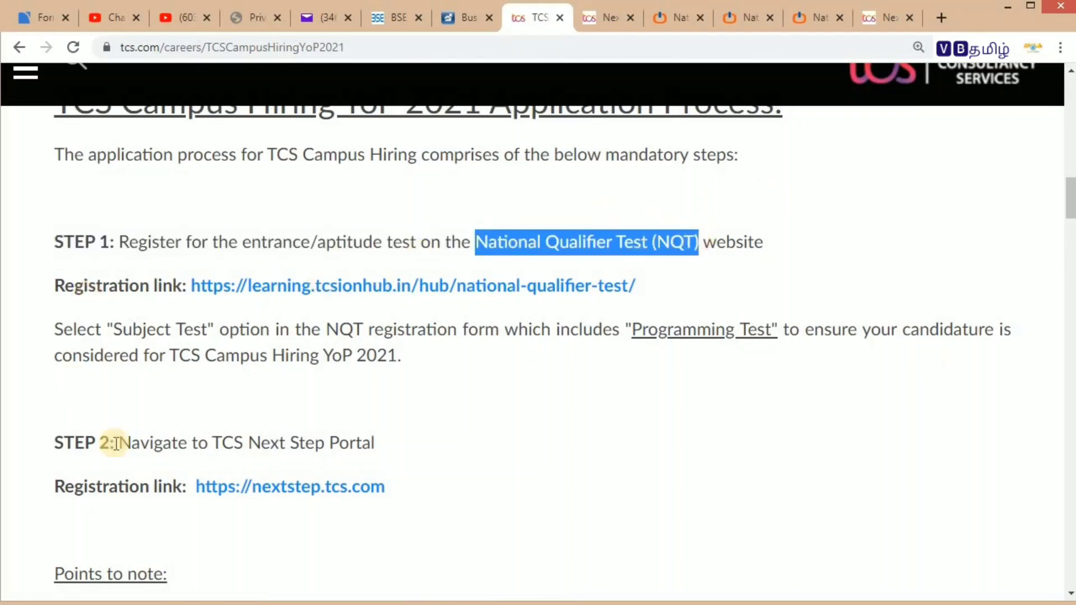
pyautogui.scroll(-4, 294, 393)
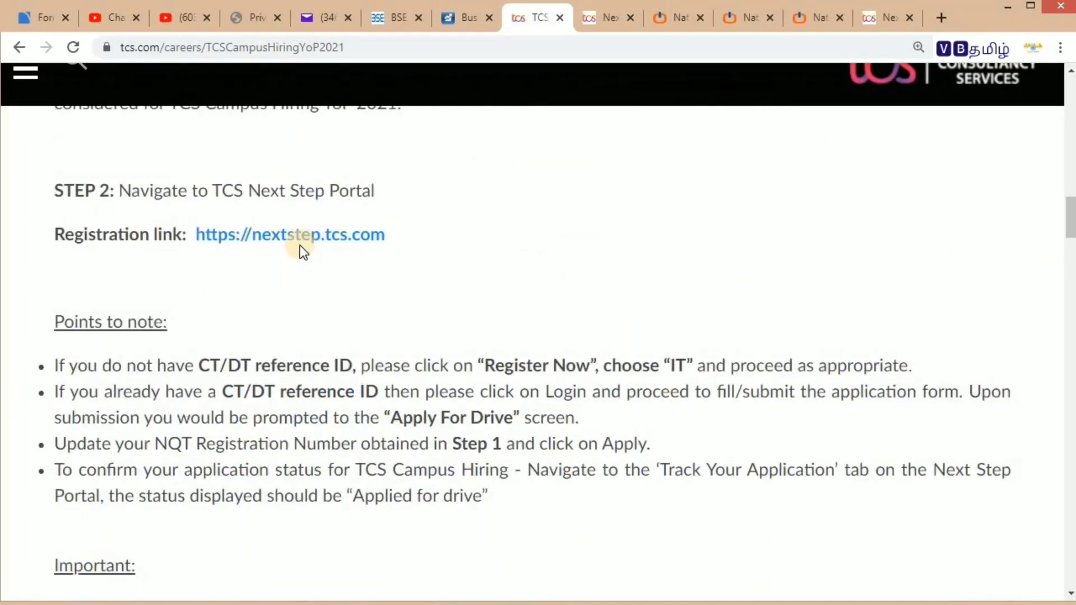
# Switch to the open TCS NextStep portal and start a new registration in the IT category
pyautogui.click(594, 19)
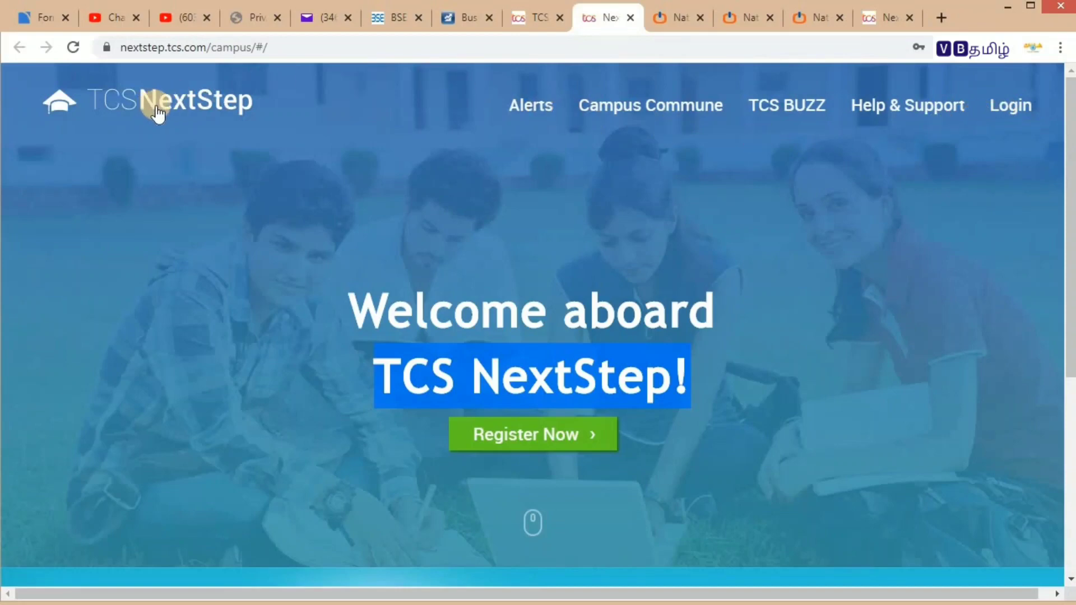
pyautogui.click(181, 161)
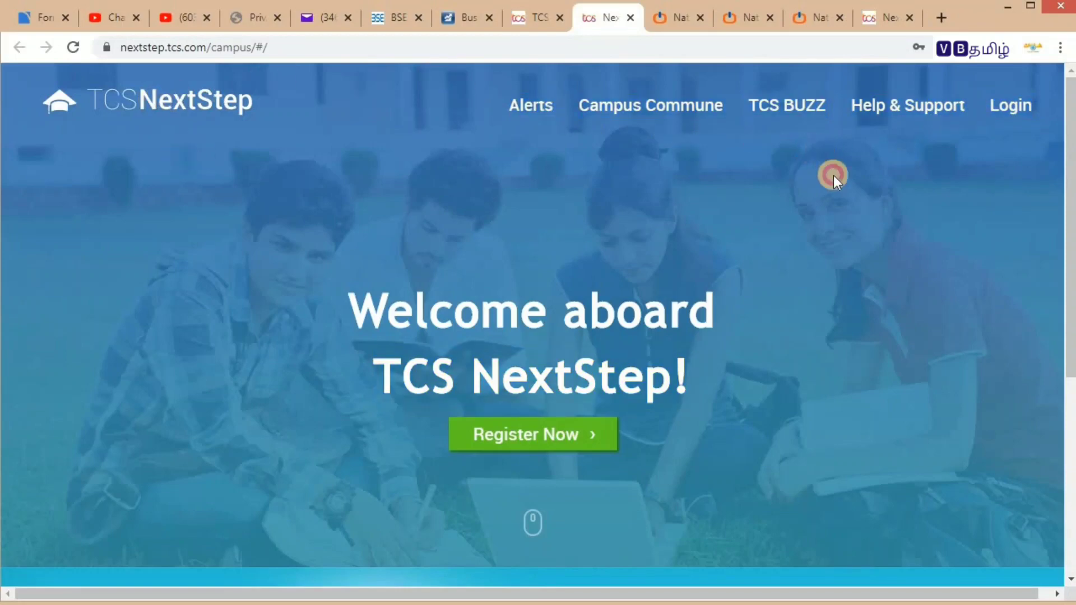
pyautogui.click(178, 53)
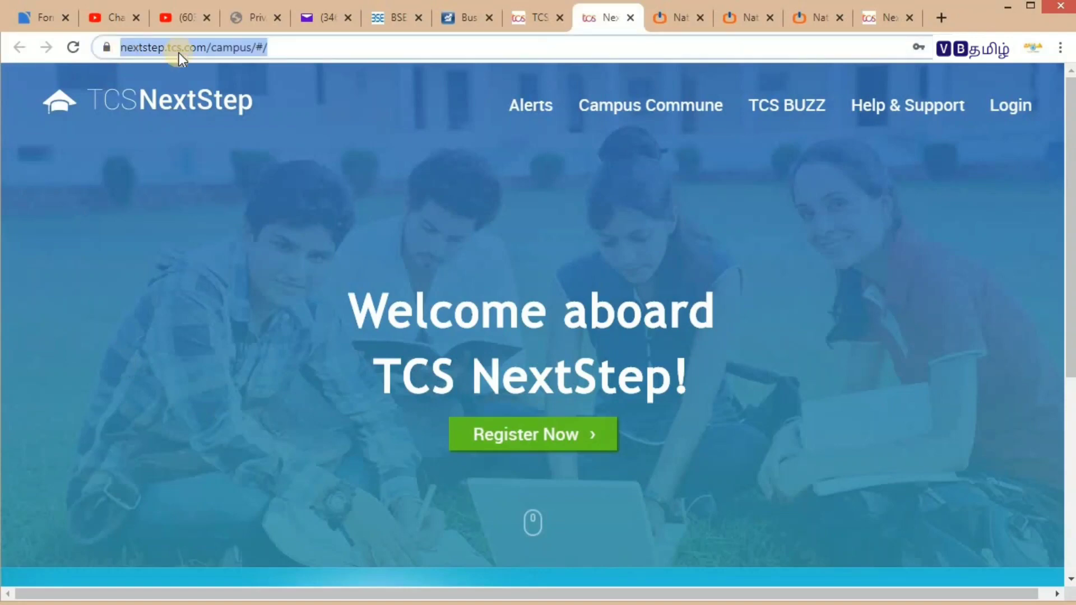
pyautogui.click(297, 139)
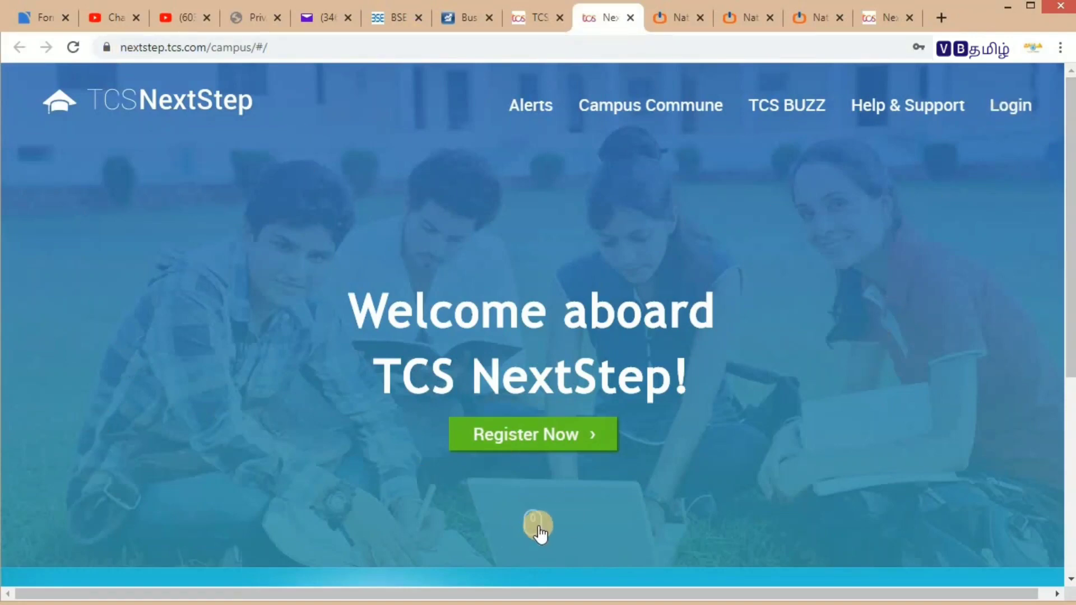
pyautogui.scroll(-2, 520, 519)
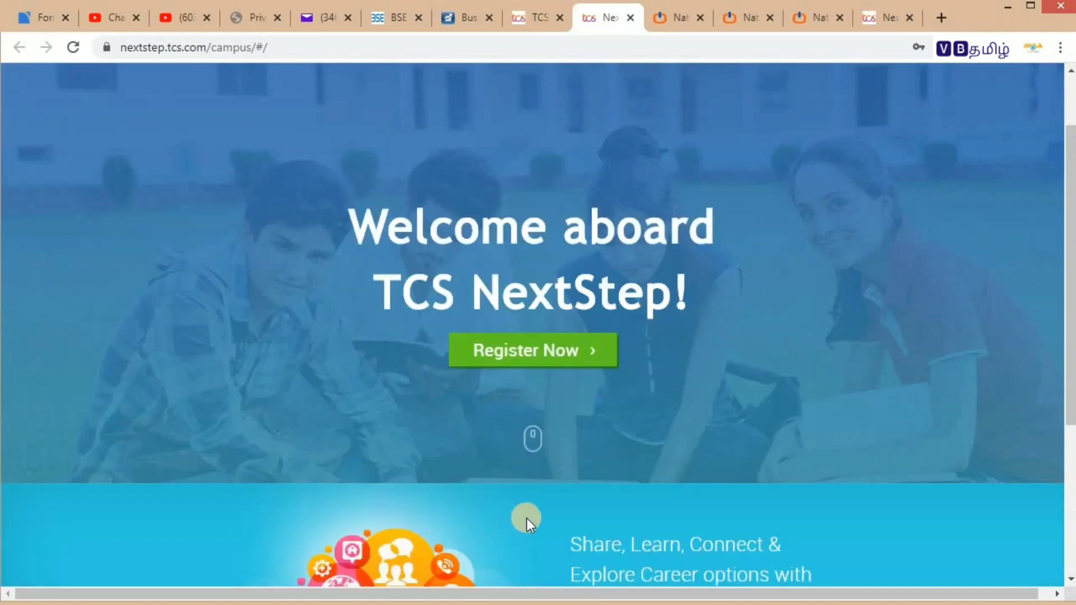
pyautogui.click(547, 351)
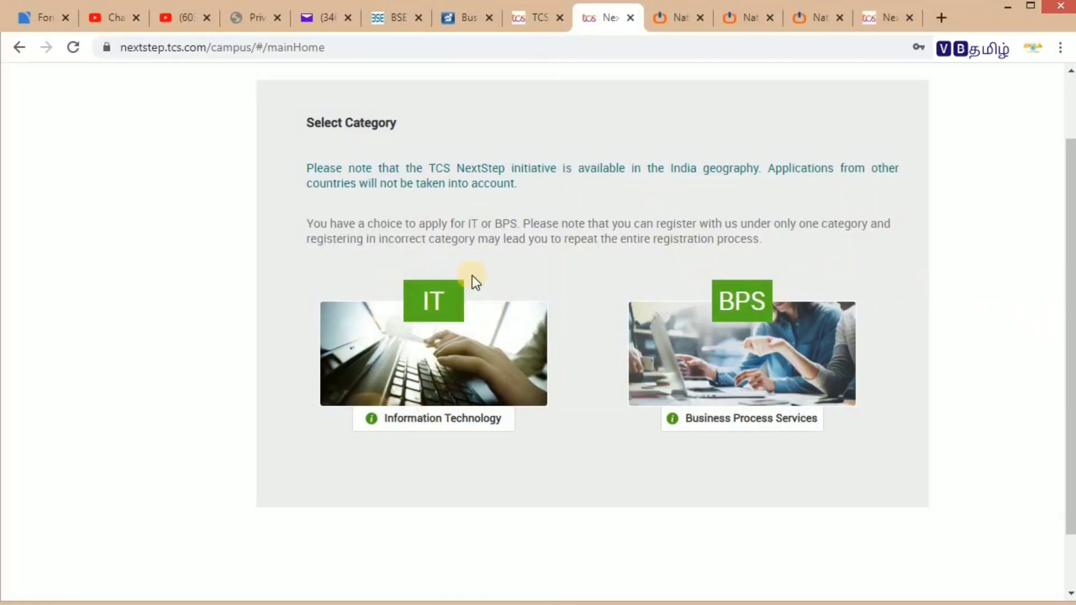
pyautogui.click(431, 320)
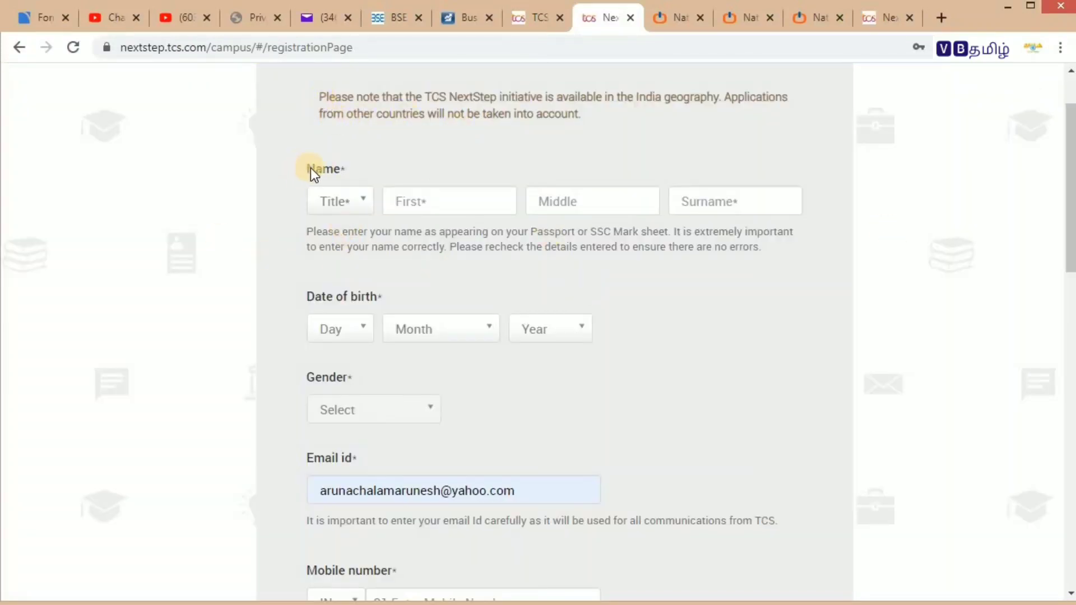
# Set the name title to Mr. and go through the first, middle and surname fields without filling them in
pyautogui.doubleClick(345, 170)
pyautogui.click(364, 205)
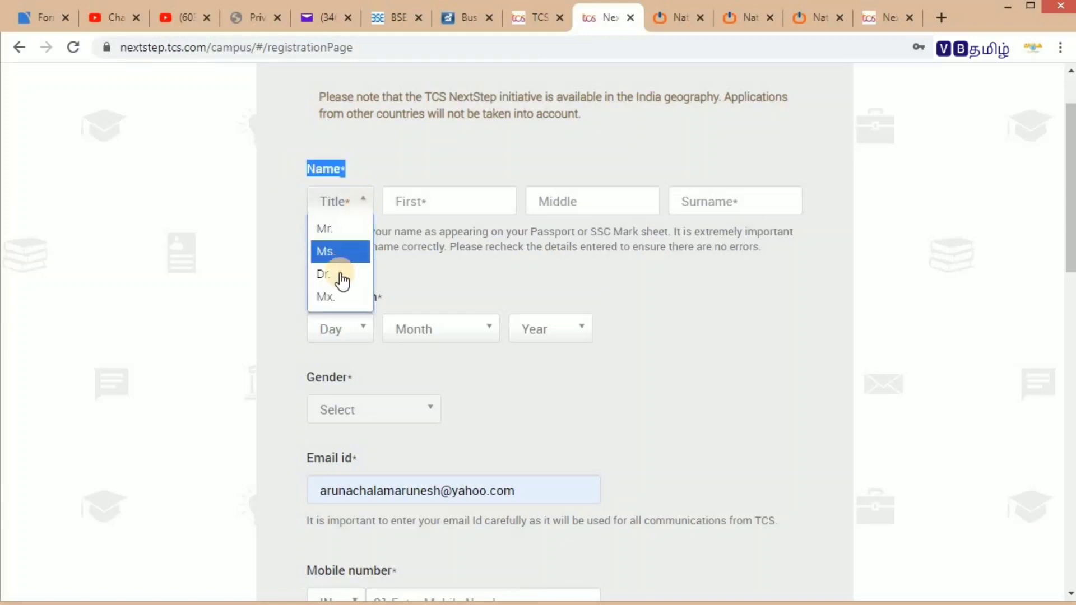
pyautogui.click(326, 230)
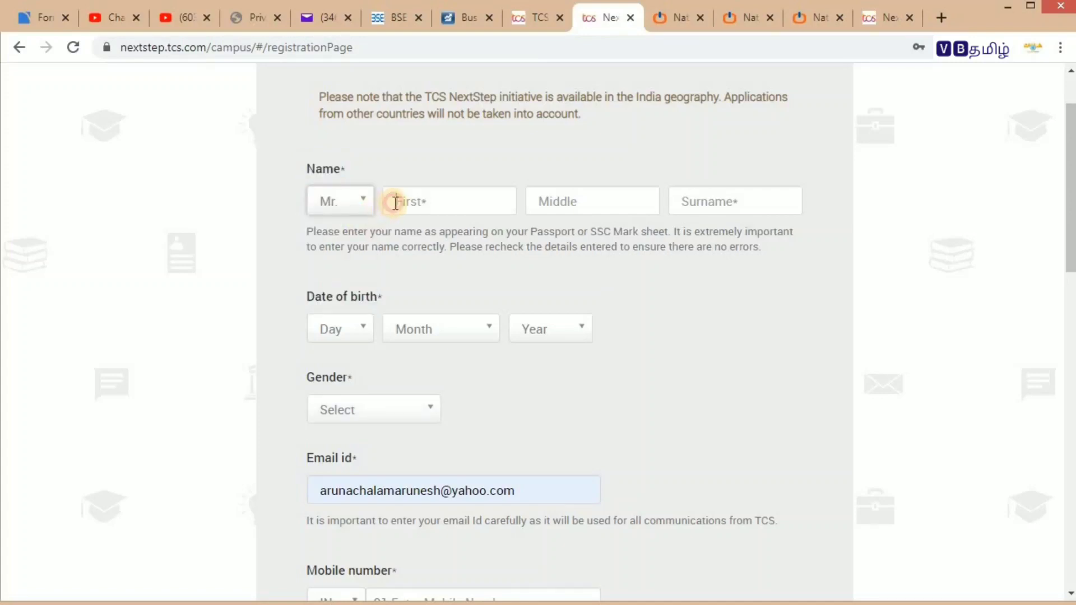
pyautogui.click(394, 202)
pyautogui.click(577, 202)
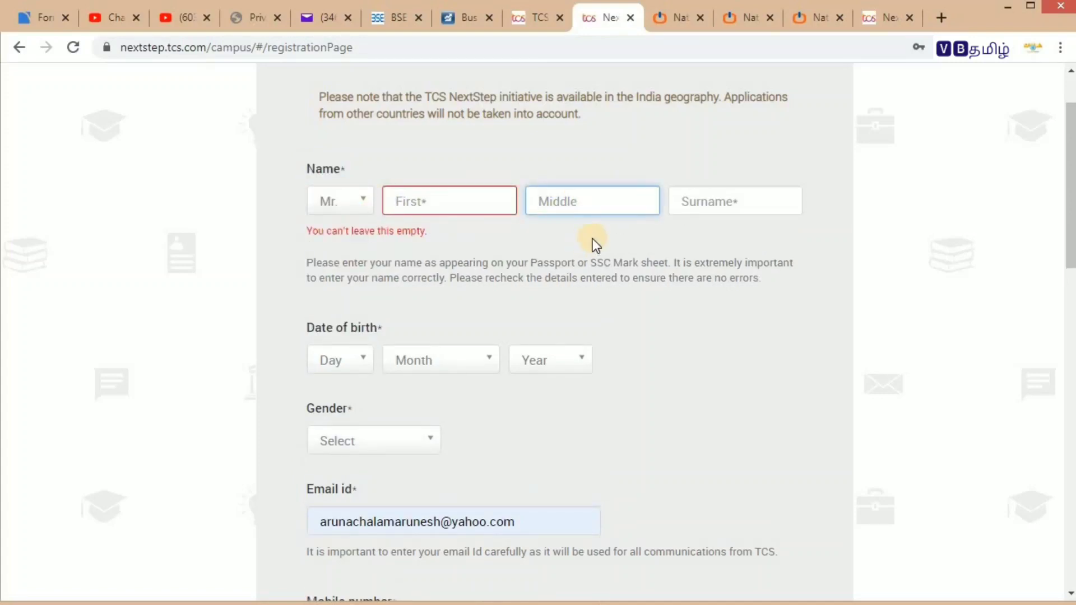
pyautogui.click(714, 203)
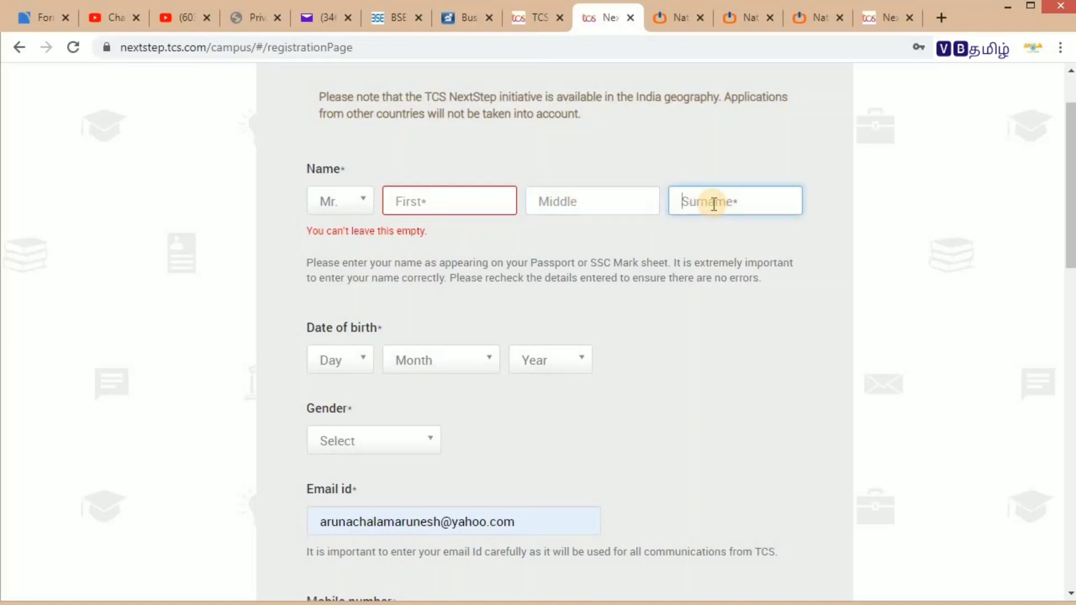
# Check the day selector for the date of birth and set the gender to Male
pyautogui.scroll(-3, 287, 274)
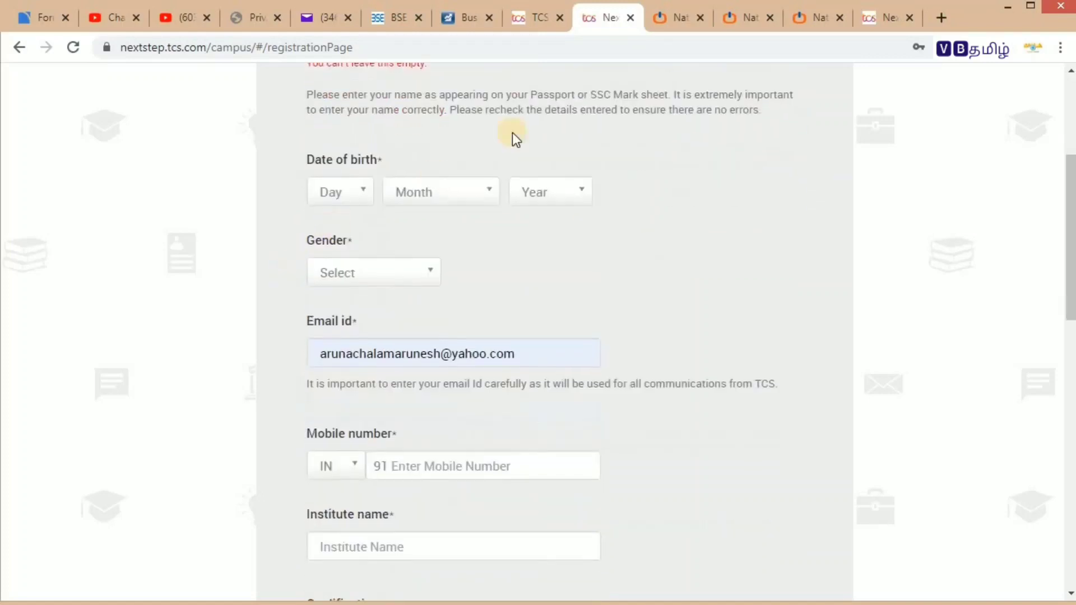
pyautogui.click(362, 191)
pyautogui.click(363, 194)
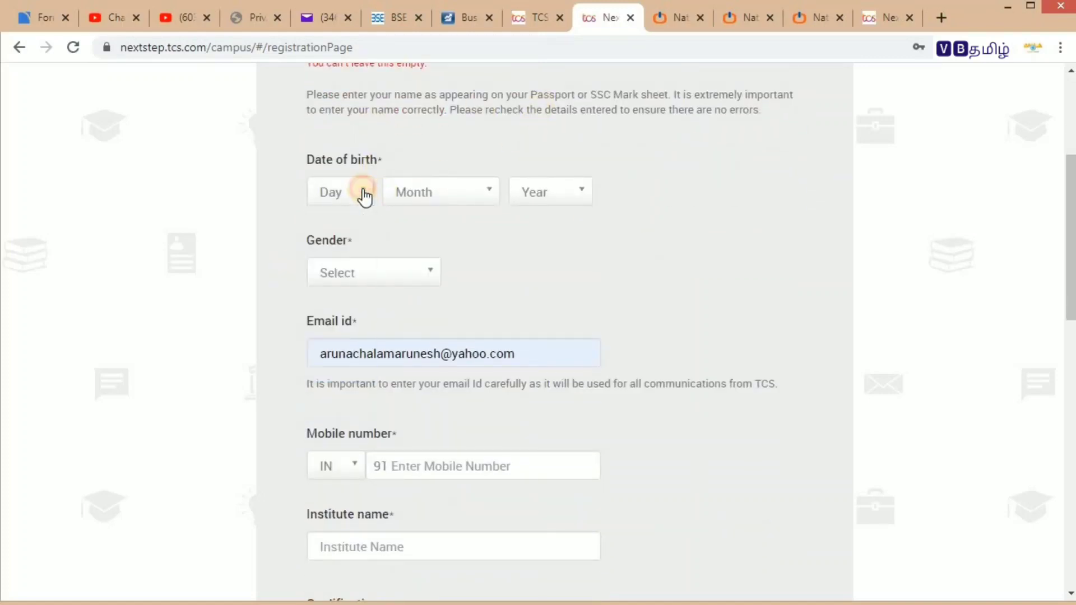
pyautogui.click(387, 271)
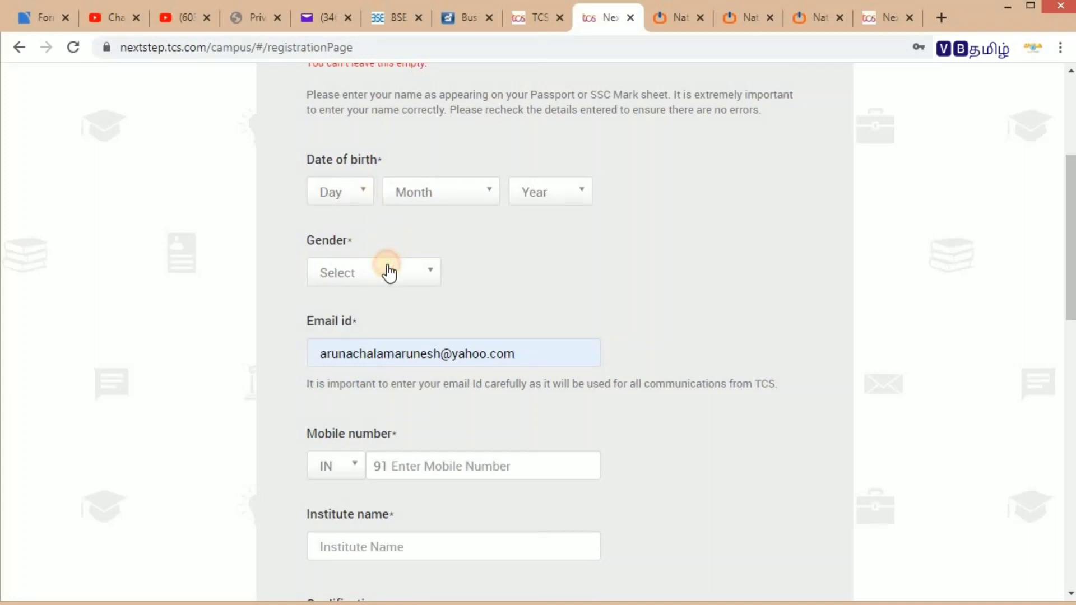
pyautogui.click(379, 324)
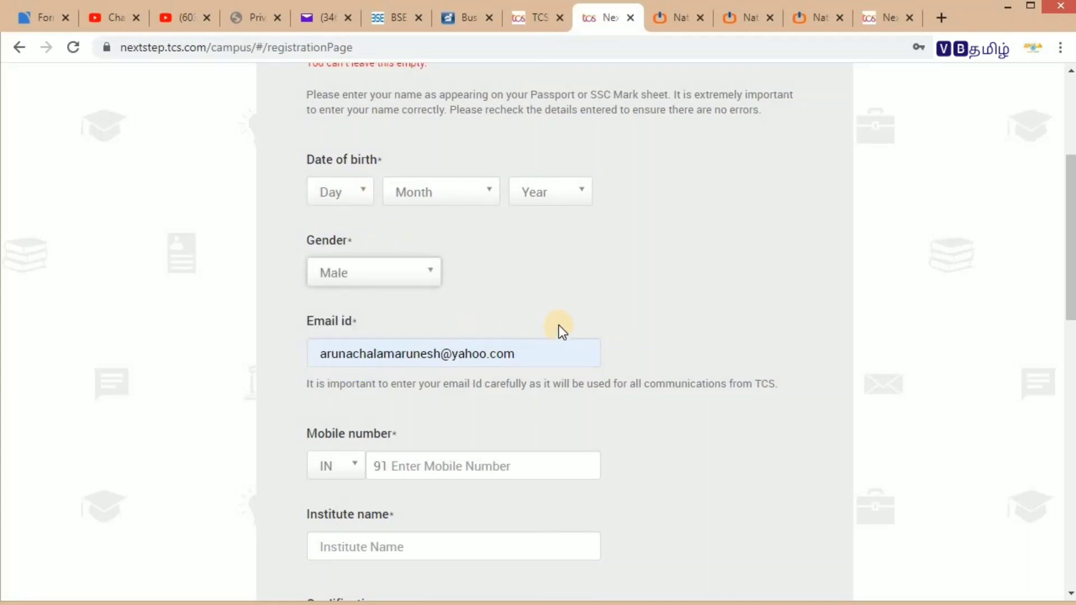
# Clear the prefilled address from the Email id field
pyautogui.moveTo(533, 356); pyautogui.dragTo(312, 339)
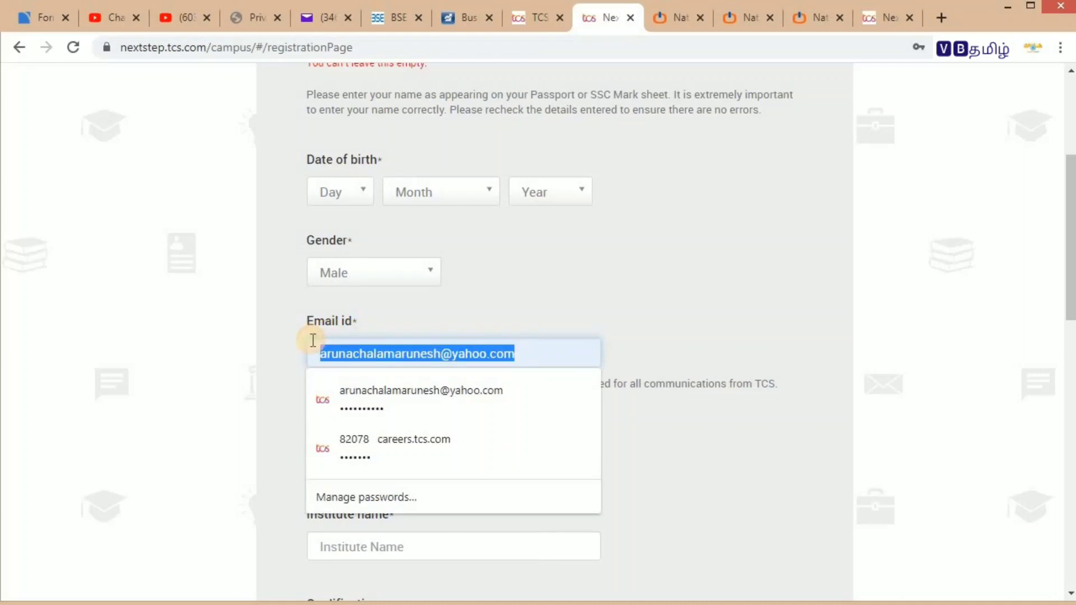
pyautogui.press('BackSpace')
pyautogui.click(268, 344)
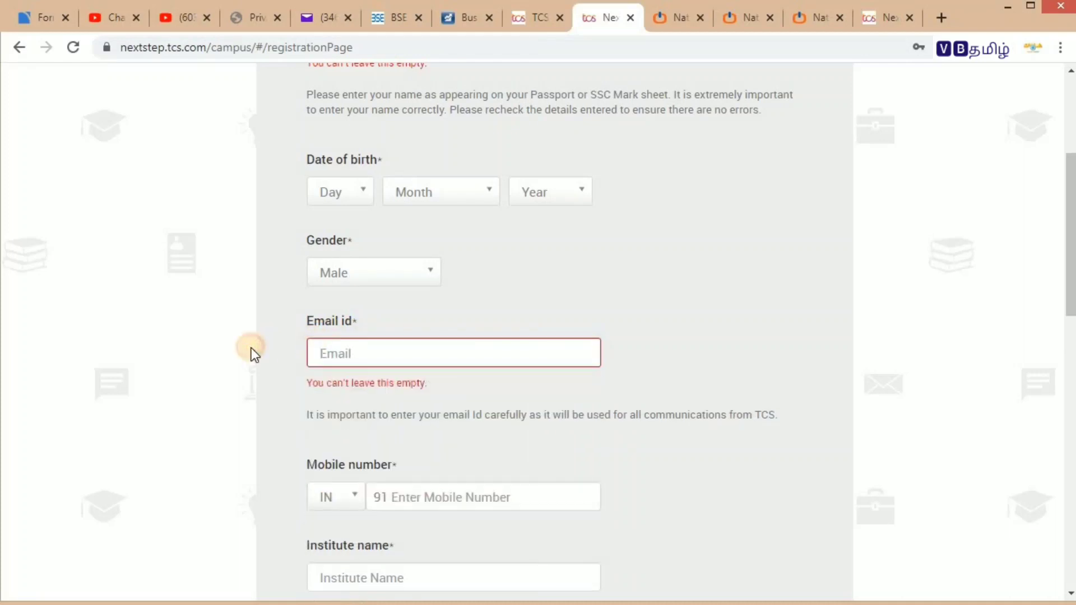
# Examine the required mobile number, institute name and qualification fields of the registration form
pyautogui.scroll(-2, 524, 321)
pyautogui.scroll(-2, 523, 320)
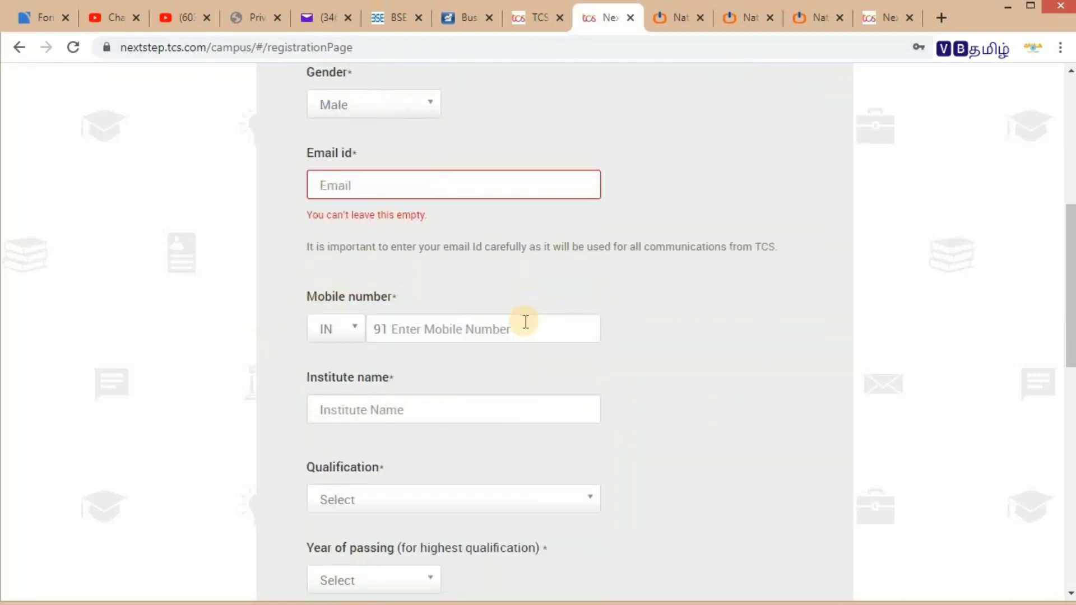
pyautogui.moveTo(308, 302); pyautogui.dragTo(473, 304)
pyautogui.click(505, 321)
pyautogui.scroll(-1, 509, 336)
pyautogui.scroll(-2, 508, 337)
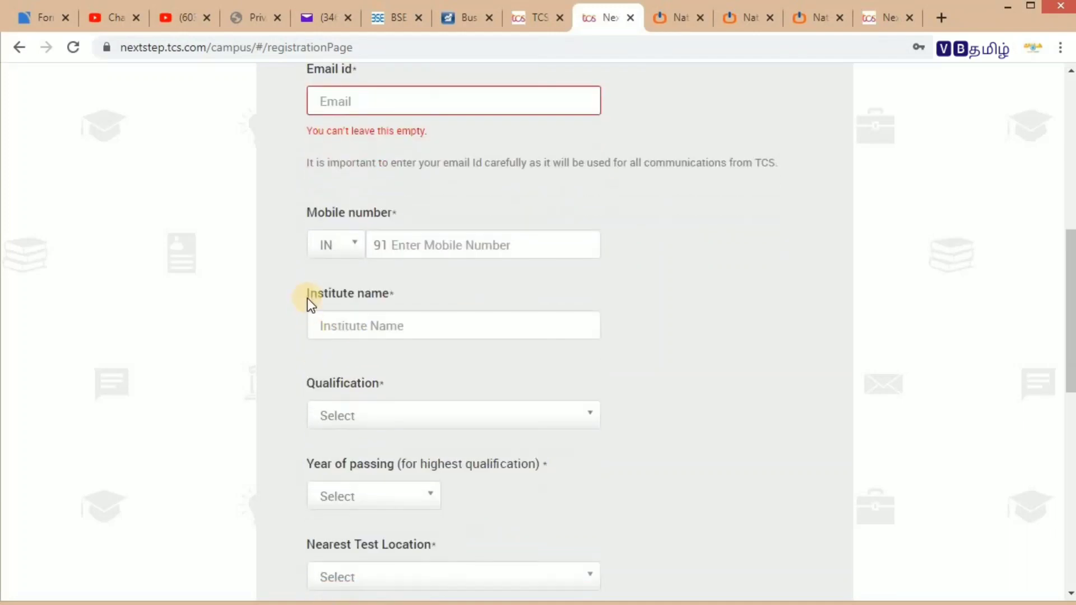
pyautogui.tripleClick(396, 294)
pyautogui.click(381, 374)
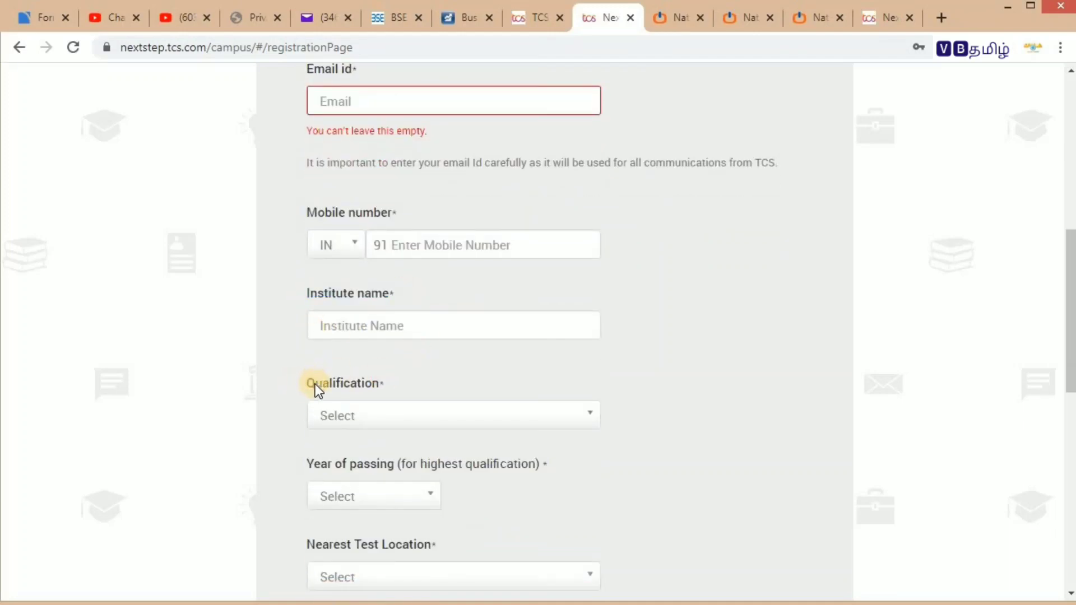
# Browse the available Qualification options and close the list without choosing one
pyautogui.scroll(-3, 357, 384)
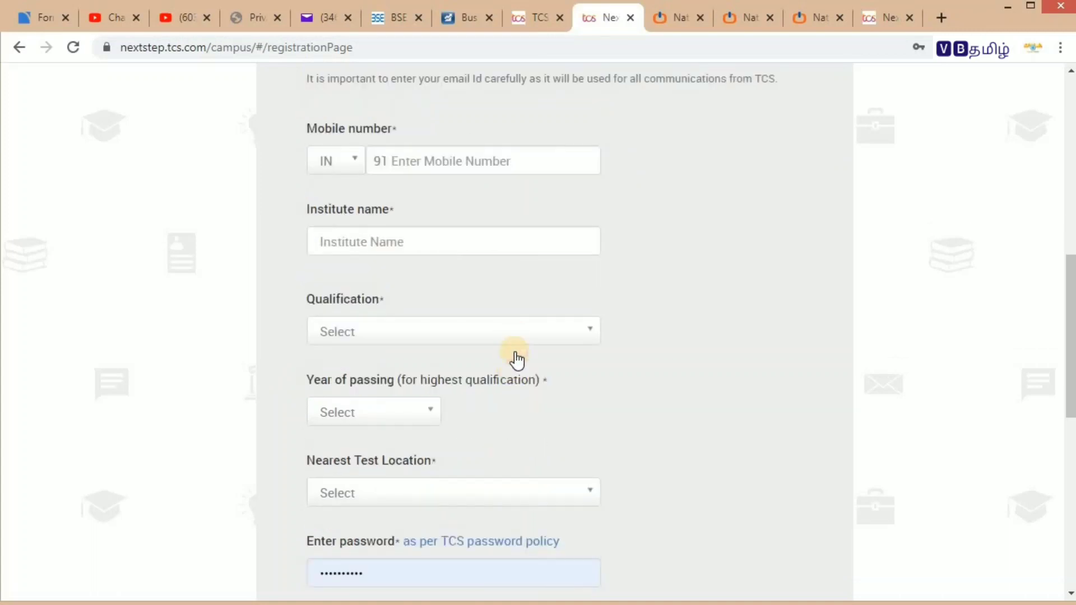
pyautogui.click(589, 331)
pyautogui.scroll(-3, 733, 331)
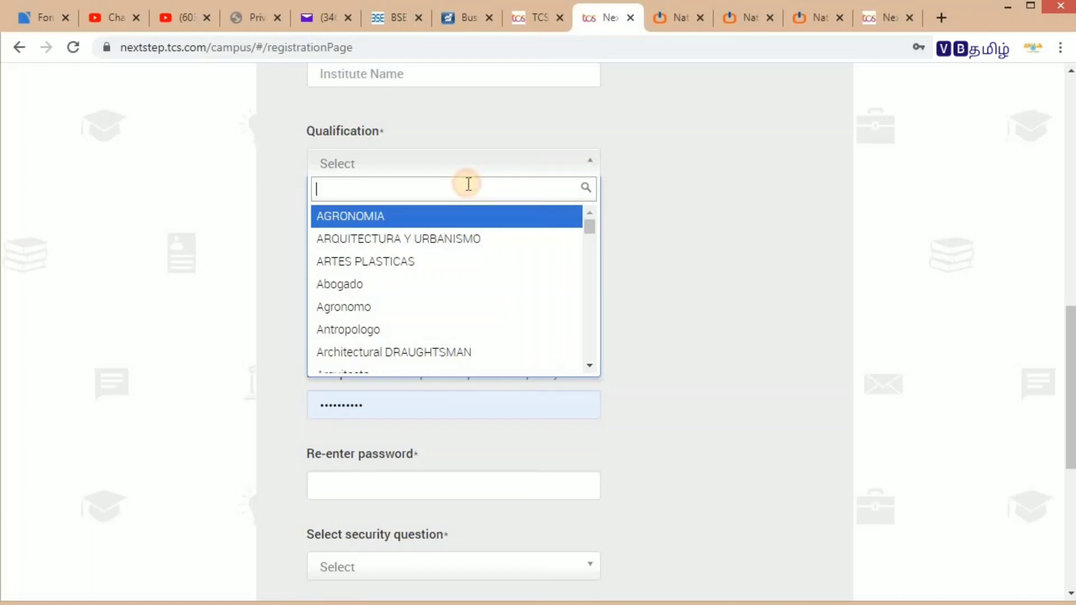
pyautogui.moveTo(587, 223); pyautogui.dragTo(649, 303)
pyautogui.click(684, 324)
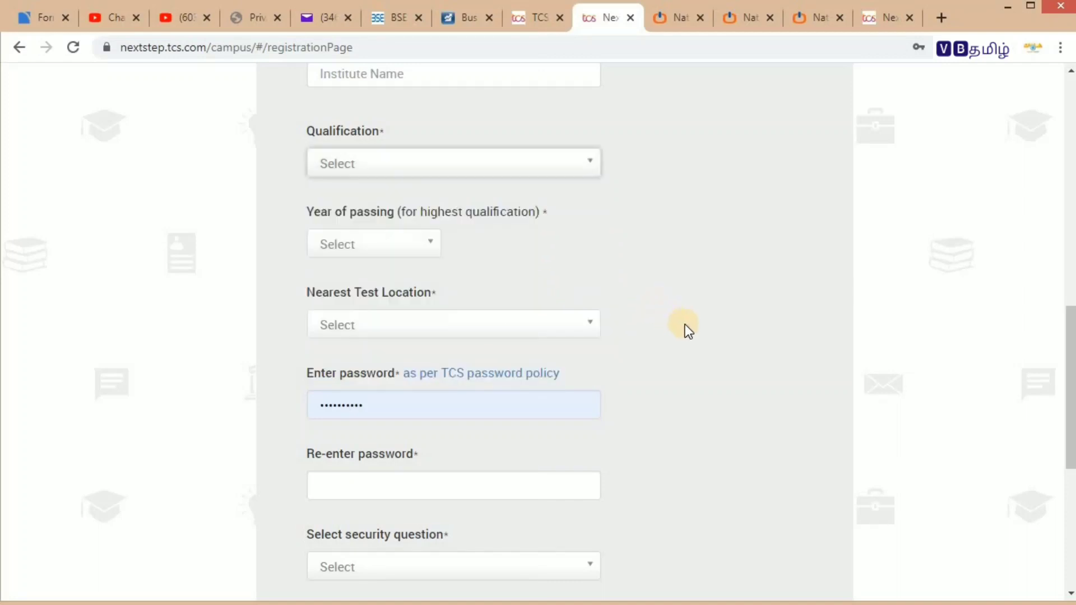
# Clear the prefilled password from the Enter password field
pyautogui.click(474, 403)
pyautogui.doubleClick(475, 405)
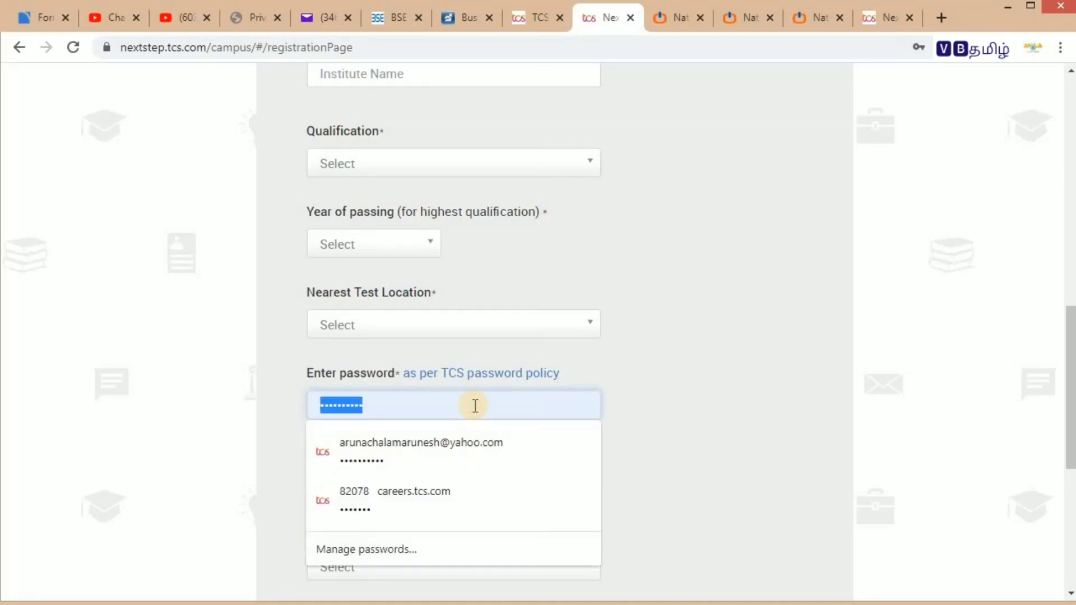
pyautogui.press('BackSpace')
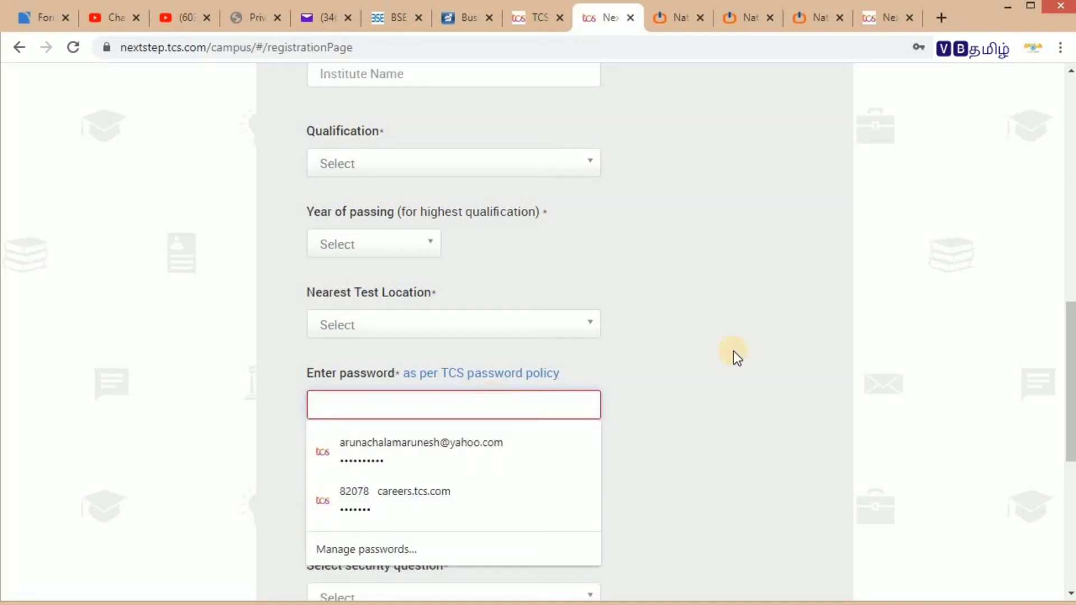
# Browse the available cities for Nearest Test Location and close the list without choosing one
pyautogui.click(770, 346)
pyautogui.click(545, 335)
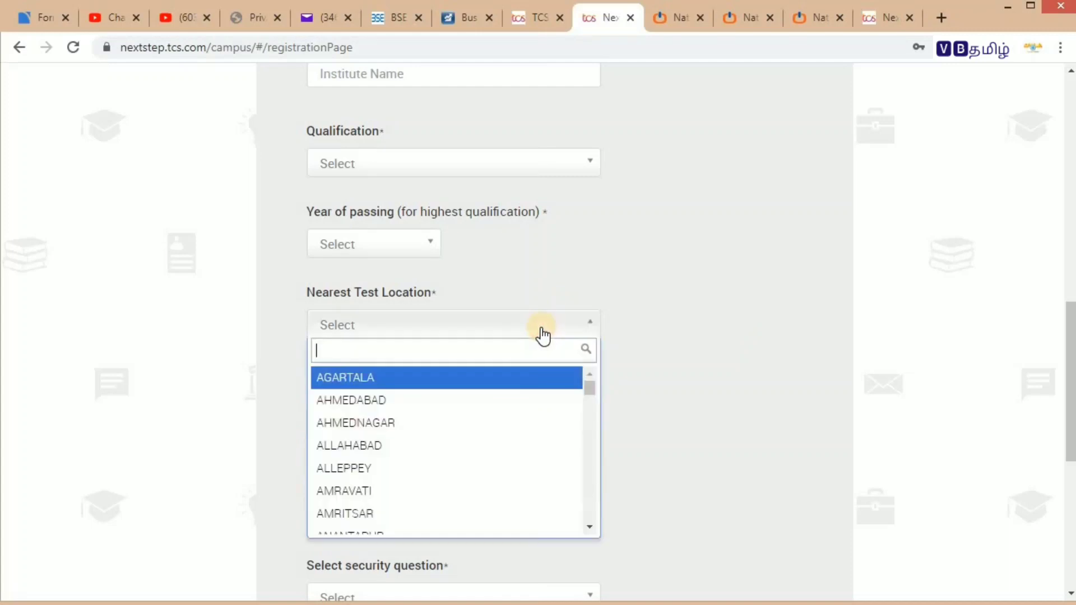
pyautogui.scroll(-7, 506, 449)
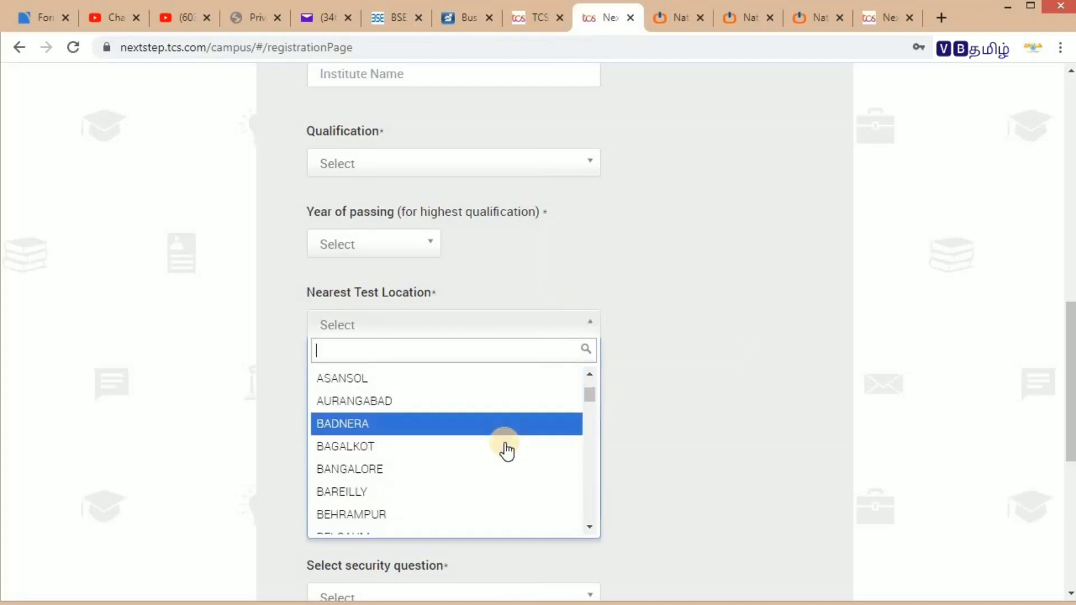
pyautogui.scroll(-5, 507, 448)
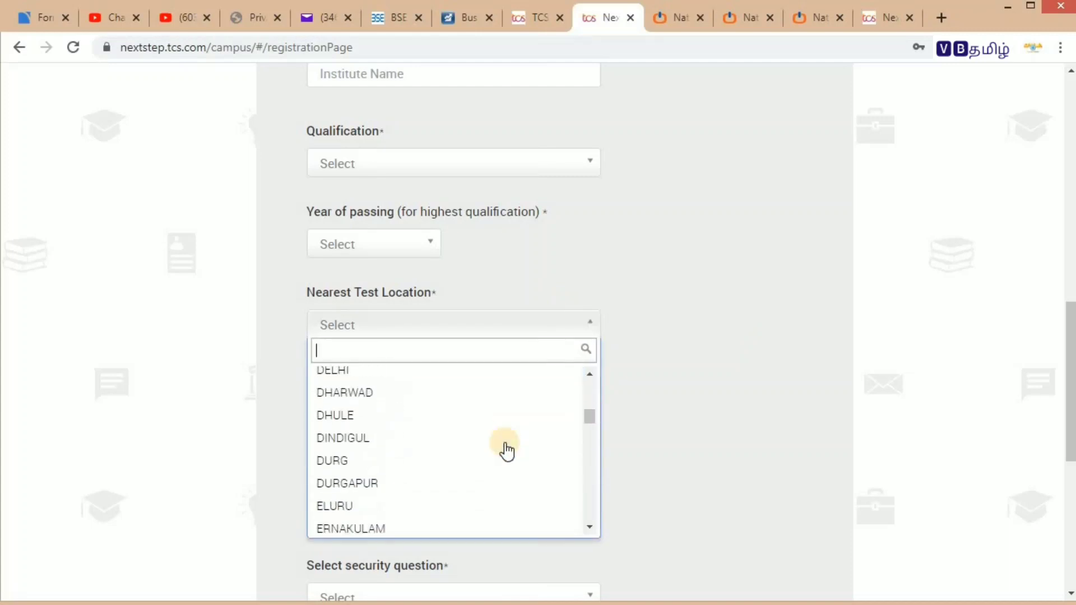
pyautogui.scroll(2, 504, 448)
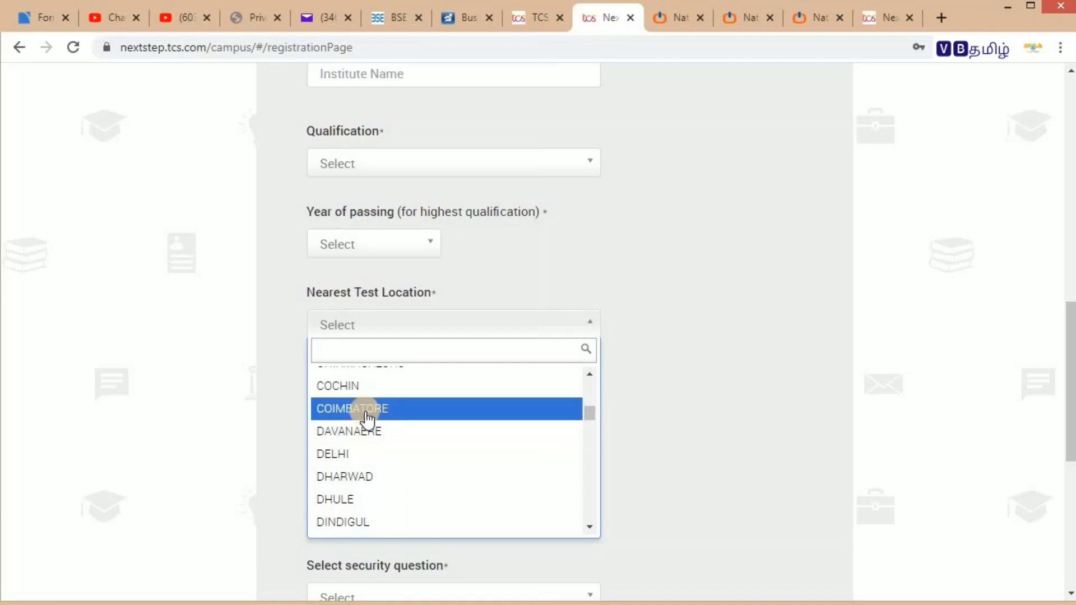
pyautogui.scroll(5, 370, 418)
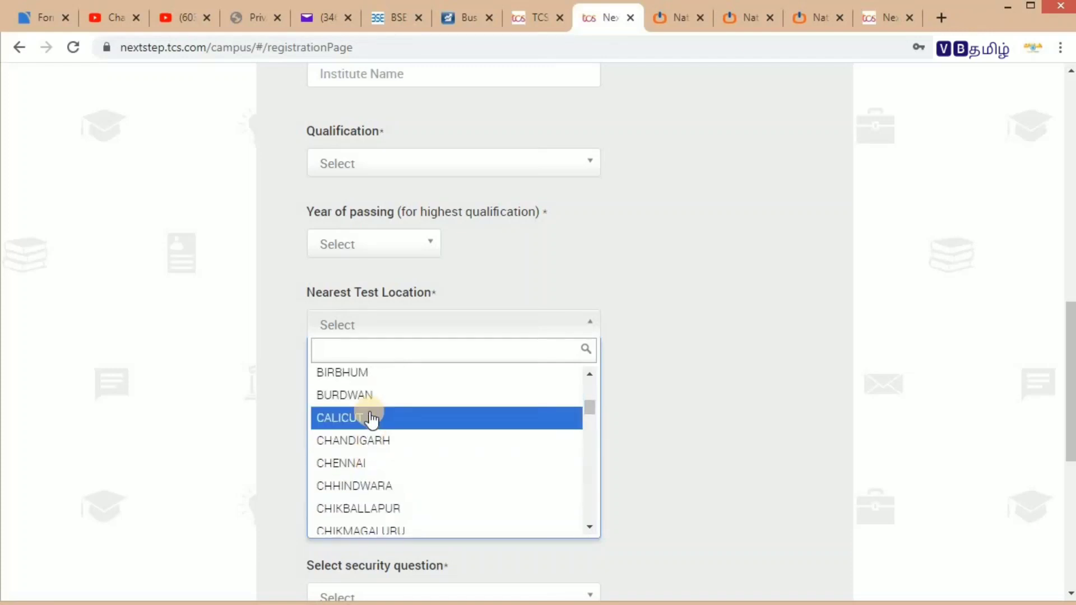
pyautogui.scroll(-1, 479, 411)
pyautogui.click(786, 405)
# Examine the Enter password field and the web address of the registration page
pyautogui.scroll(-2, 687, 445)
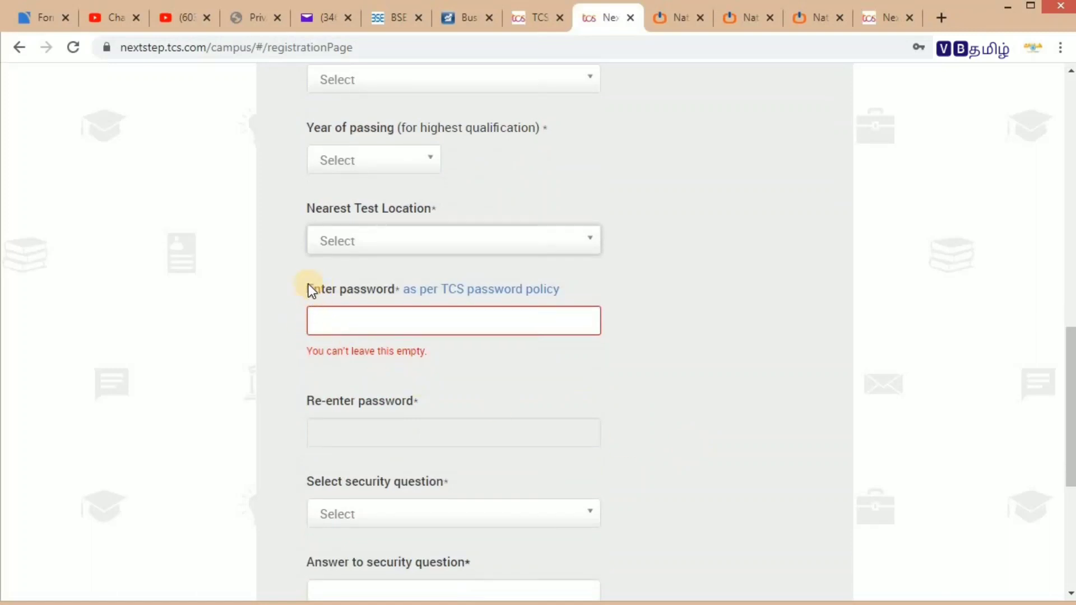
pyautogui.click(308, 284)
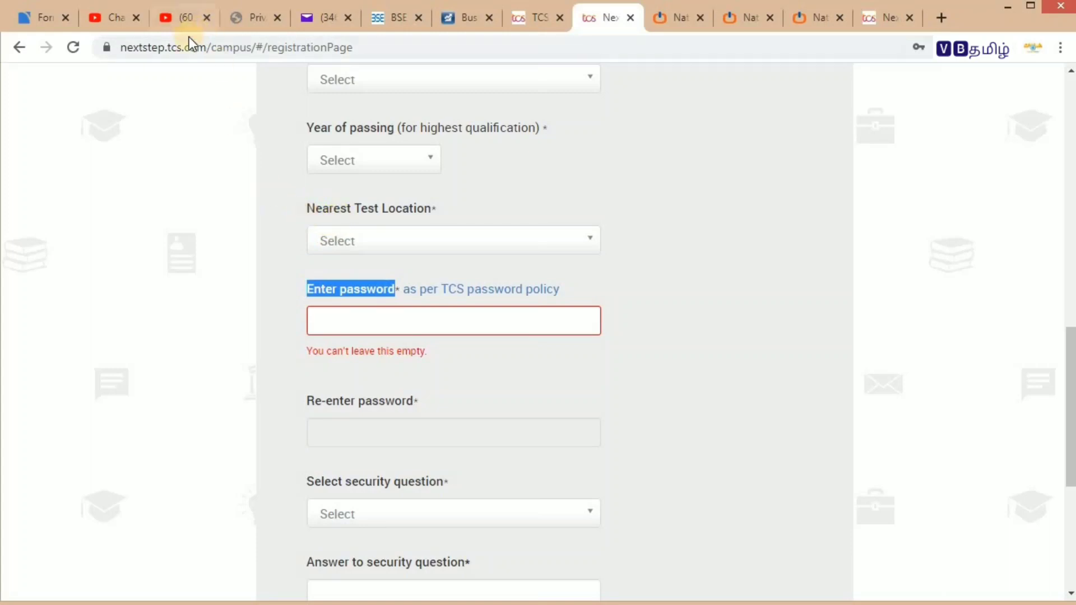
pyautogui.click(165, 48)
pyautogui.click(115, 47)
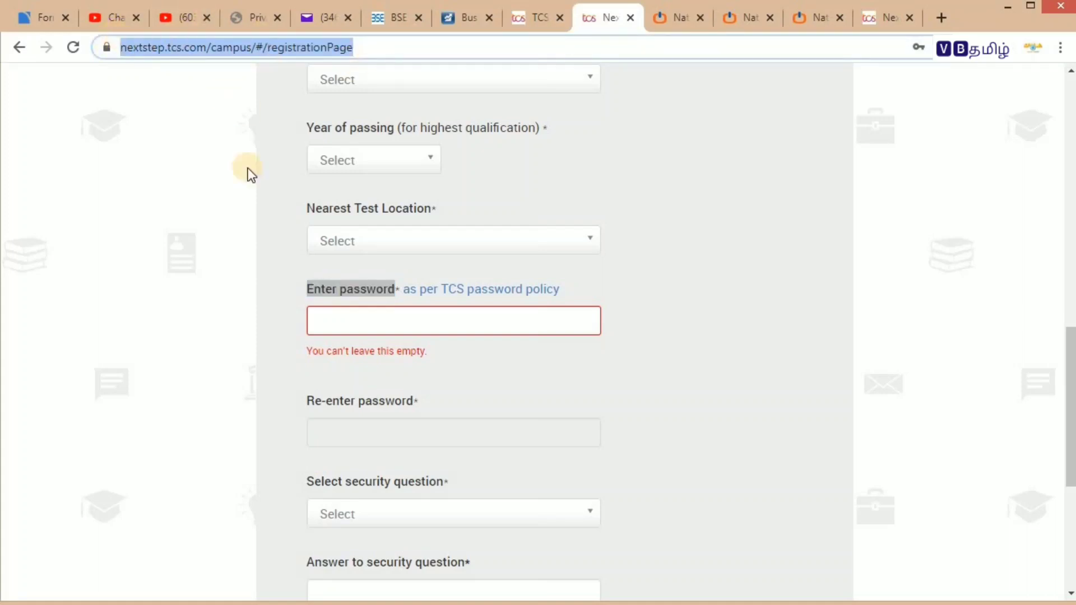
pyautogui.click(296, 236)
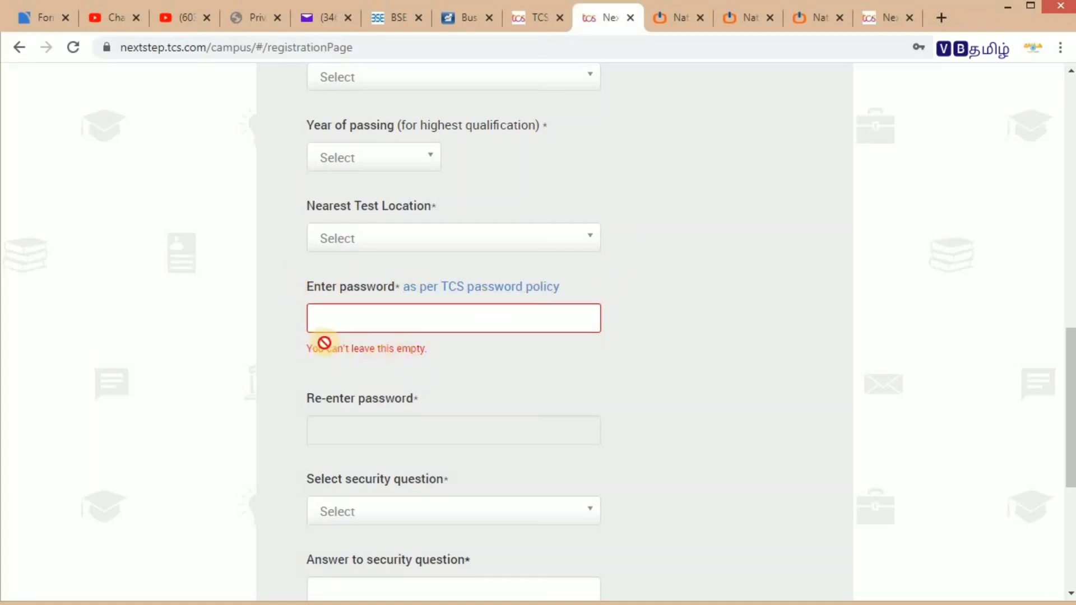
# Browse the available security questions without choosing one and go to the answer field
pyautogui.scroll(-3, 325, 343)
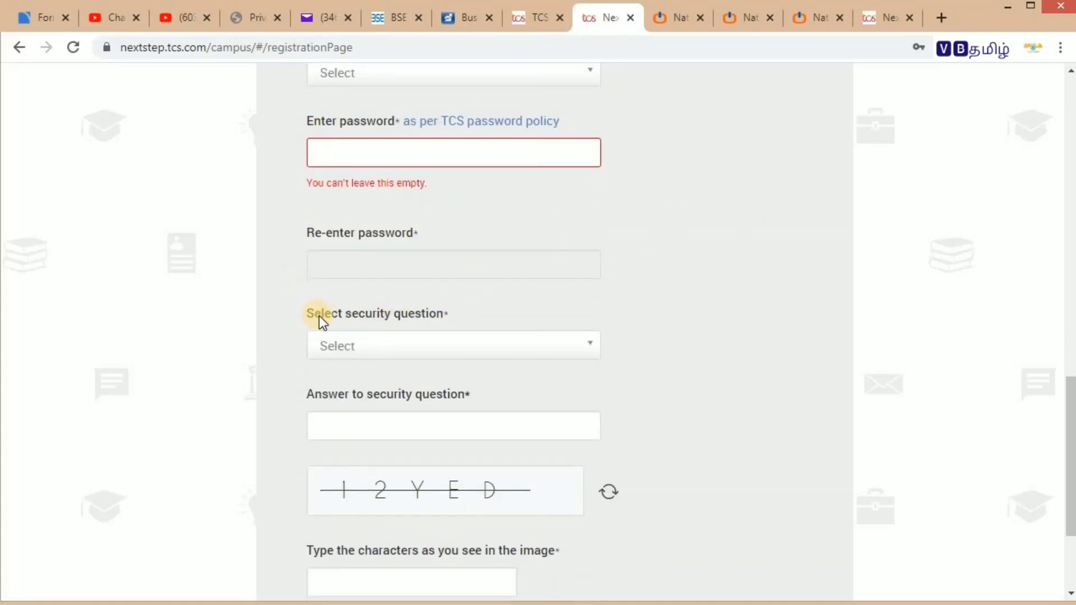
pyautogui.click(424, 352)
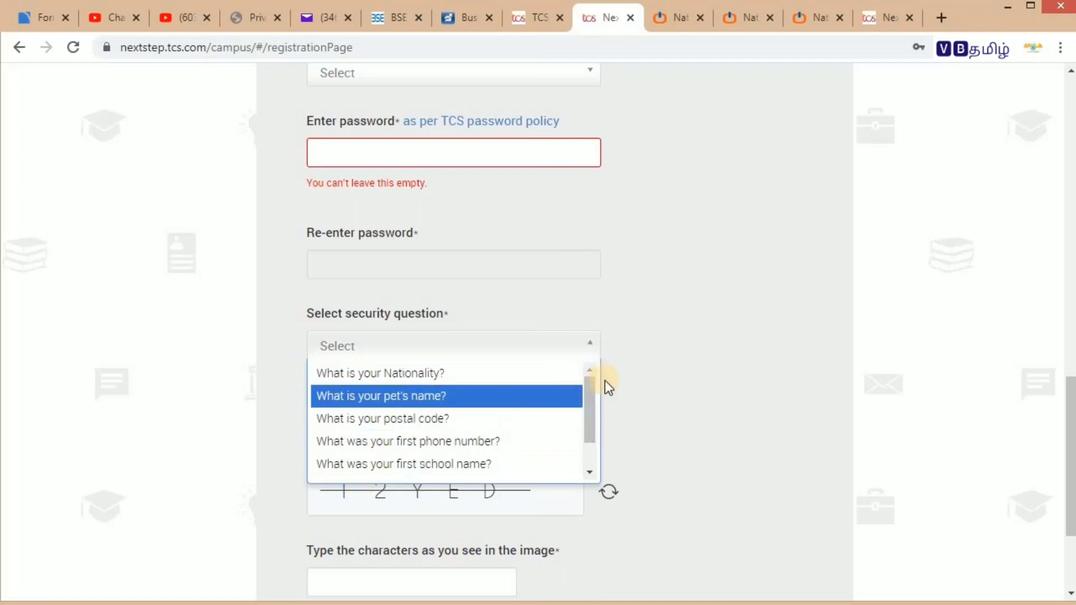
pyautogui.moveTo(587, 391); pyautogui.dragTo(736, 322)
pyautogui.click(735, 322)
pyautogui.click(481, 411)
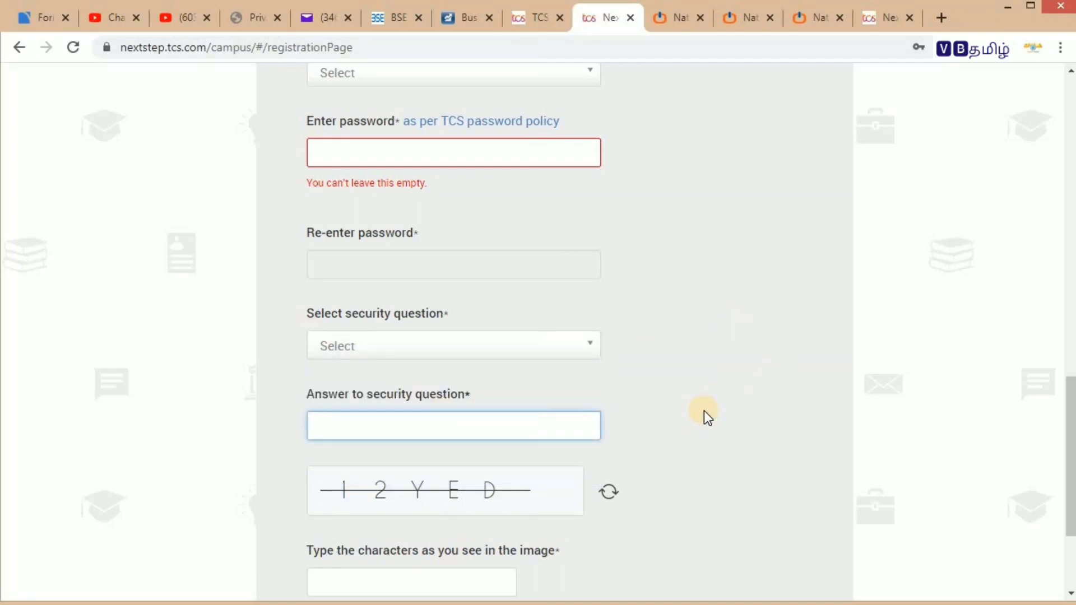
# Examine the image-character verification field and the submission area at the end of the registration form
pyautogui.scroll(-3, 445, 396)
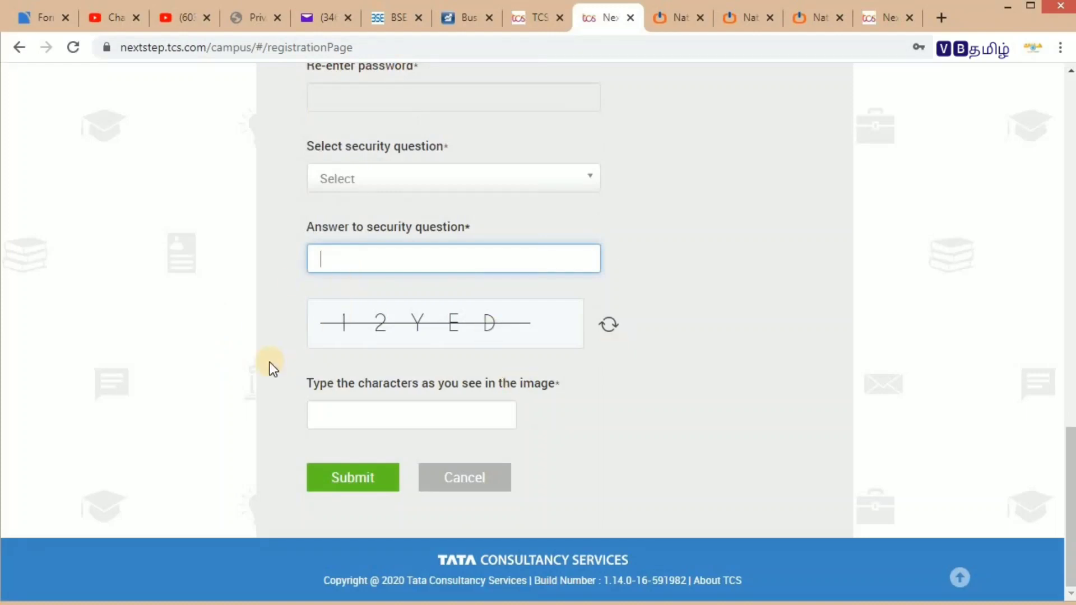
pyautogui.click(311, 388)
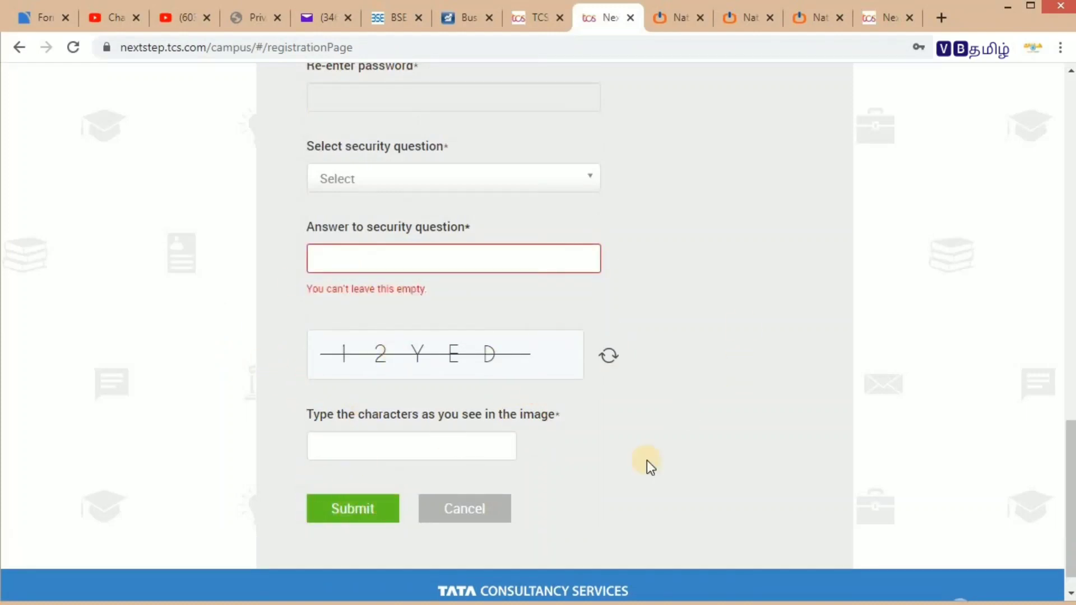
pyautogui.scroll(9, 552, 291)
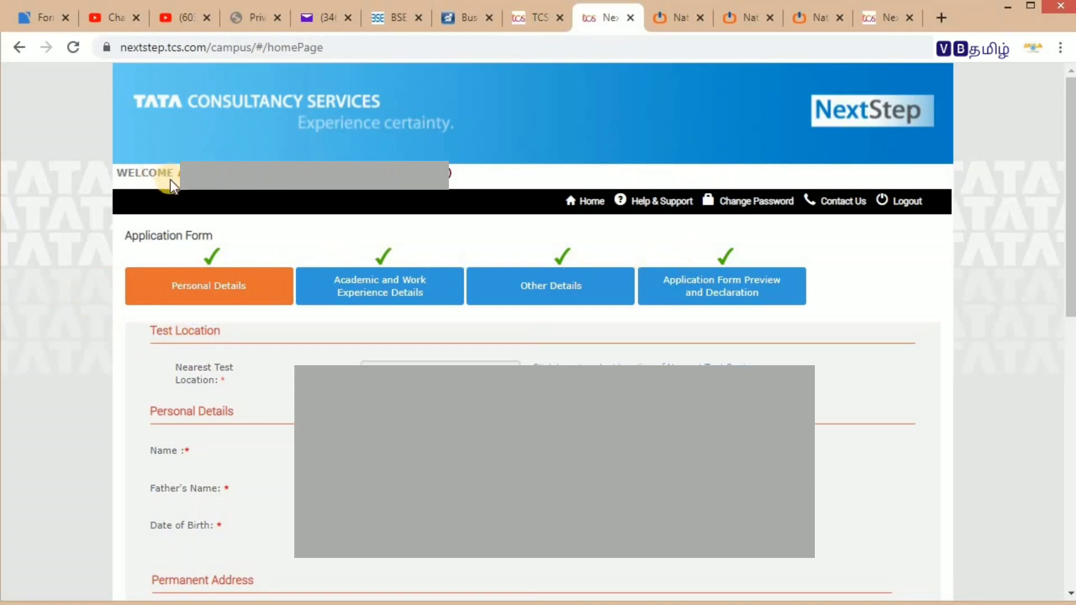
# Review the application form's Personal Details, and read the academic instructions under Academic and Work Experience Details
pyautogui.click(203, 287)
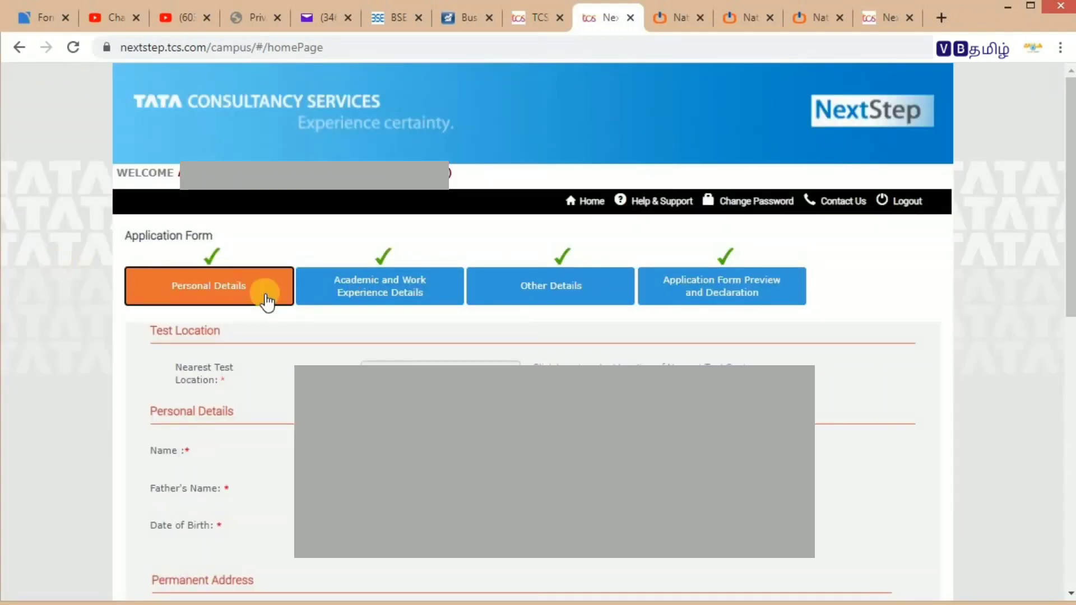
pyautogui.click(350, 297)
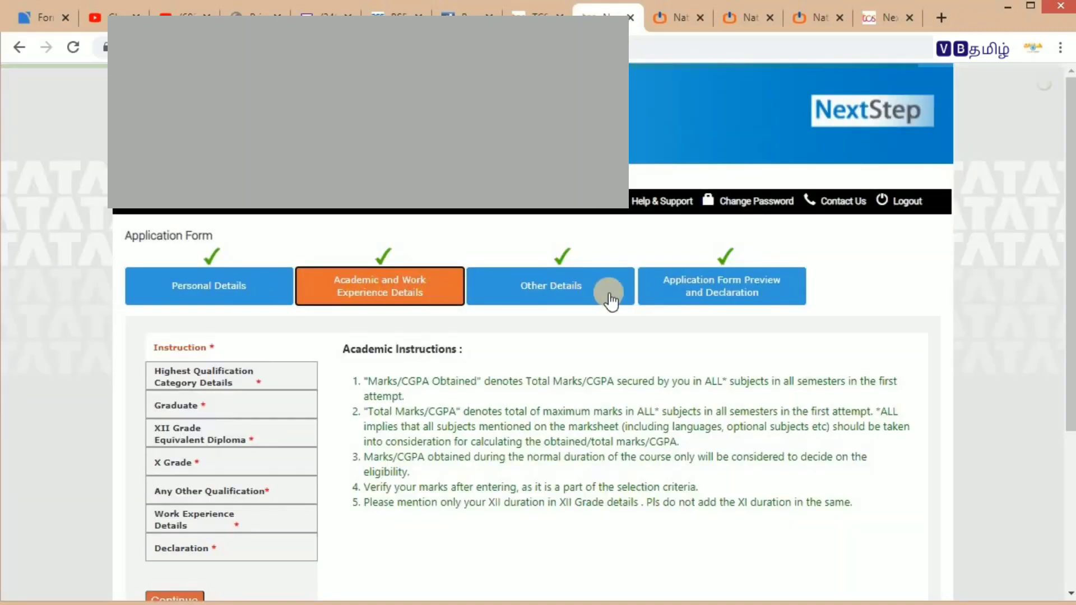
pyautogui.scroll(-3, 607, 298)
pyautogui.scroll(-1, 611, 302)
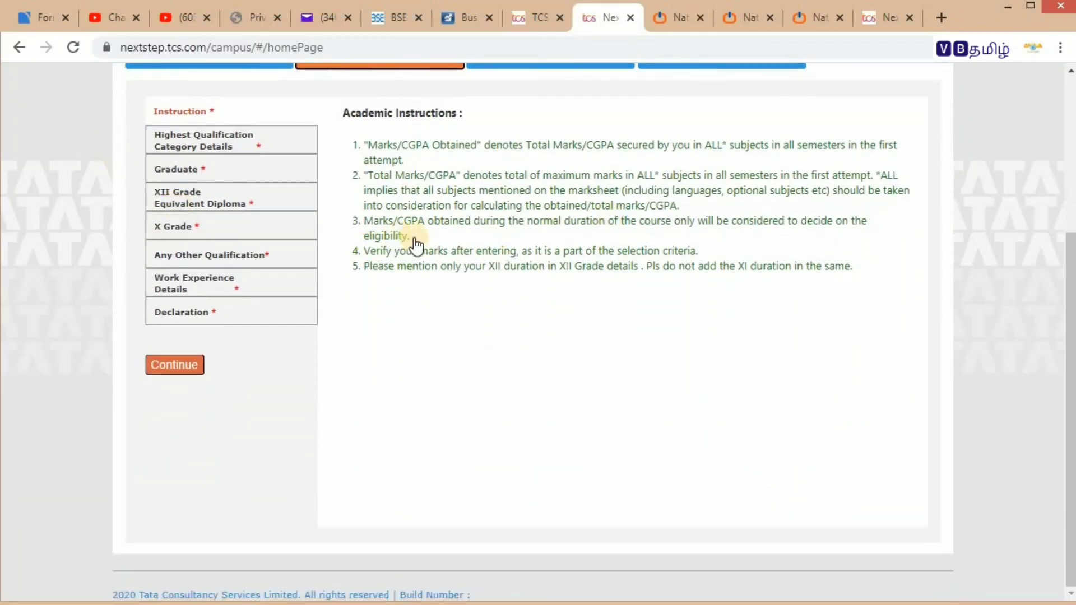
pyautogui.scroll(2, 413, 247)
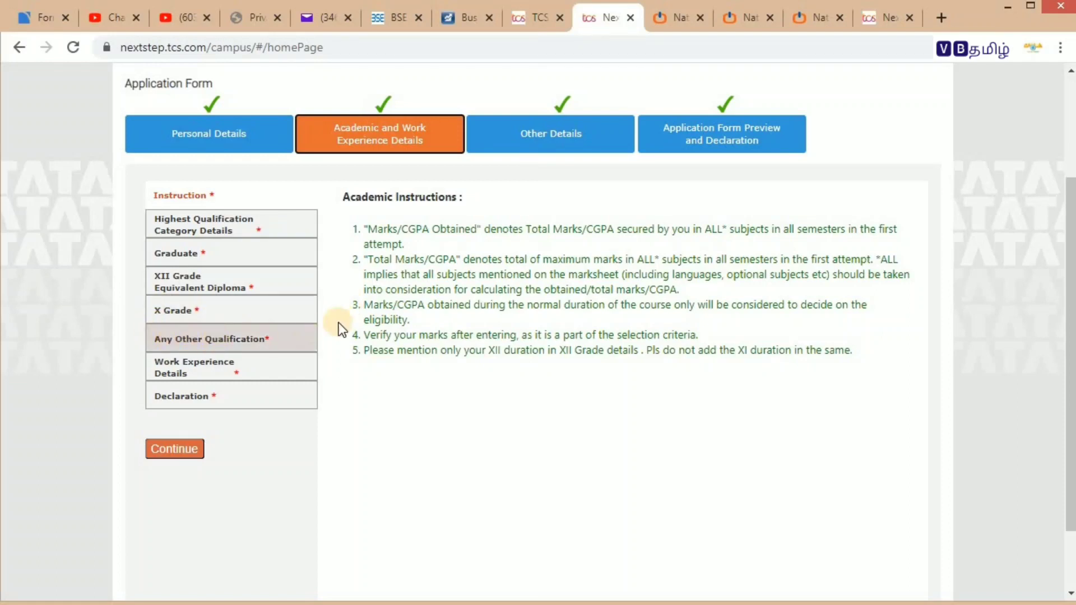
# Open the academic Declaration and examine its question about currently pending backlogs
pyautogui.click(210, 392)
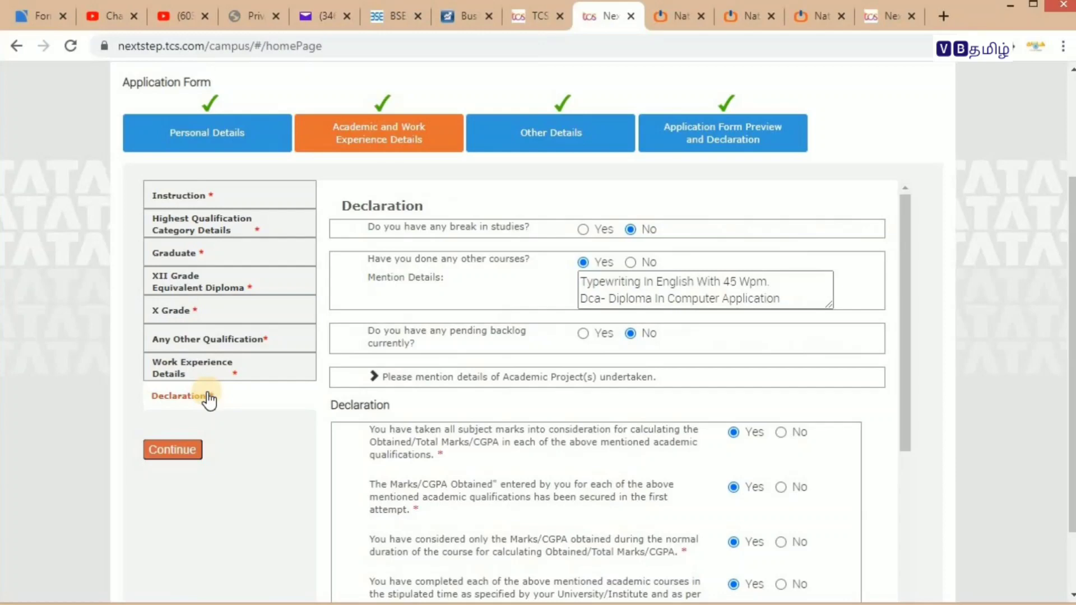
pyautogui.moveTo(374, 330); pyautogui.dragTo(416, 343)
pyautogui.scroll(-1, 277, 342)
pyautogui.scroll(4, 276, 341)
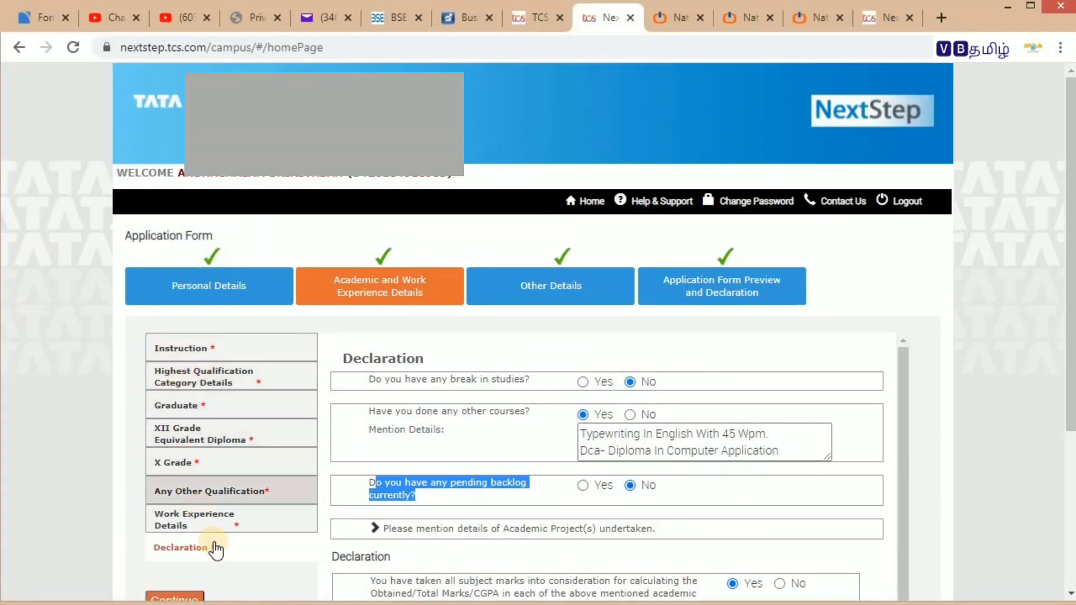
# Open Work Experience Details and examine the relevant work experience question and its note
pyautogui.click(206, 527)
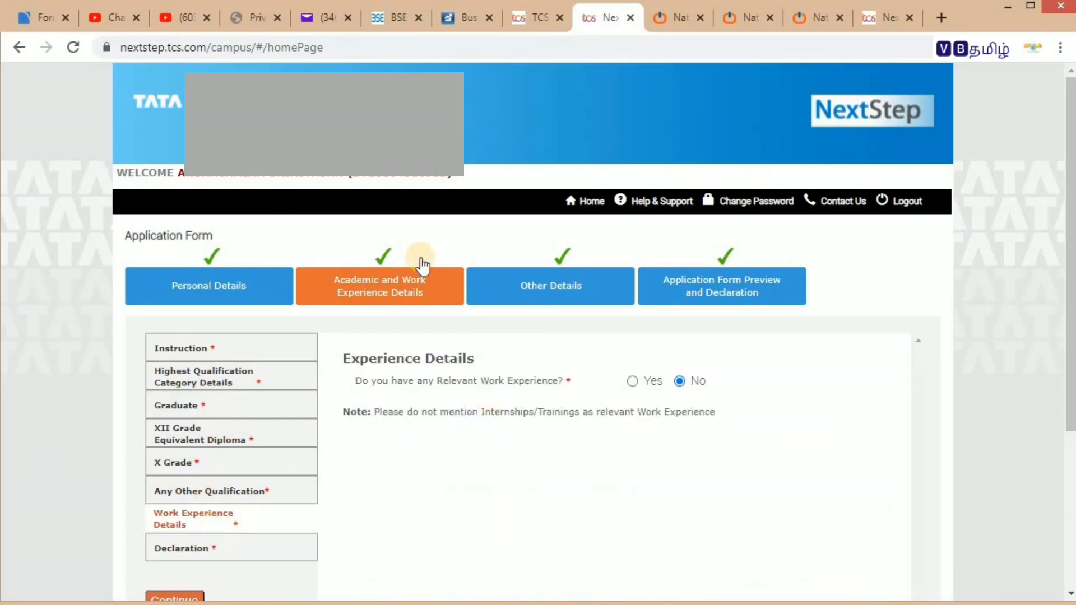
pyautogui.scroll(-3, 321, 399)
pyautogui.scroll(2, 395, 338)
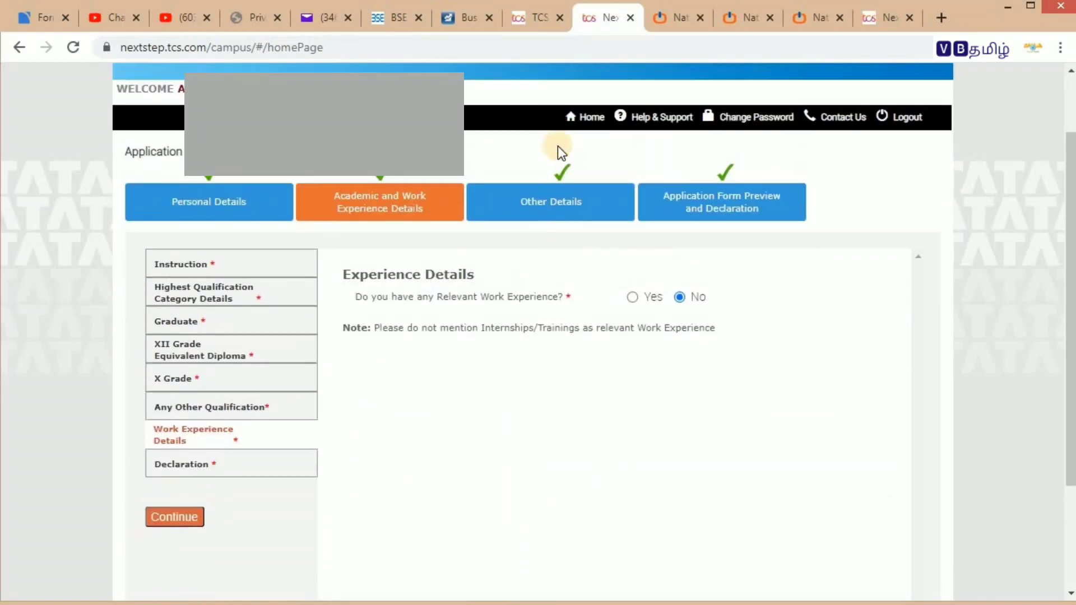
# Open Other Details and examine the nationality, languages known and language certification entries
pyautogui.click(559, 212)
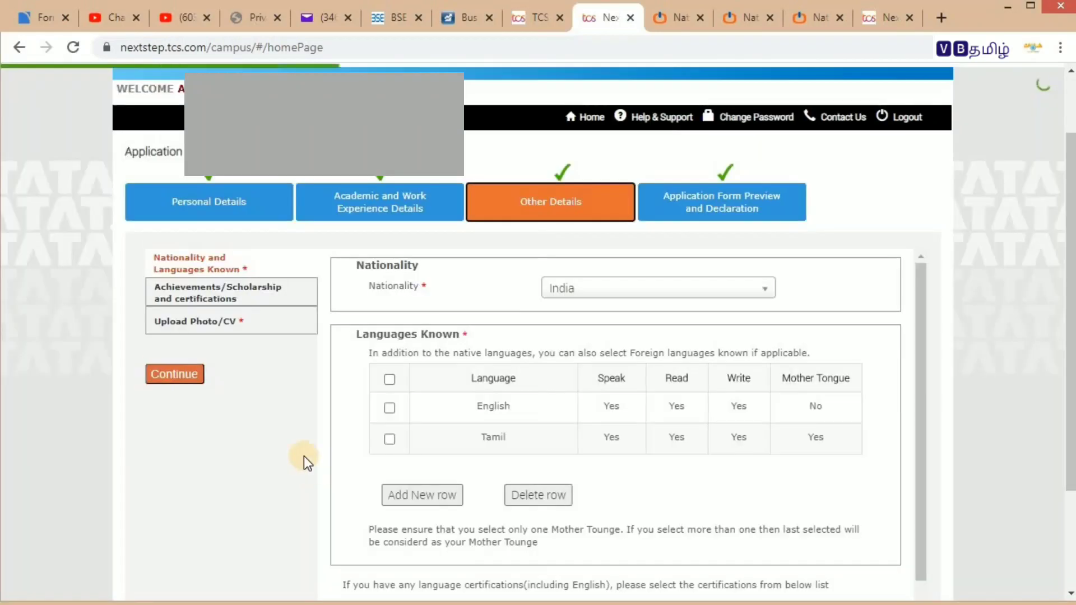
pyautogui.scroll(-2, 385, 407)
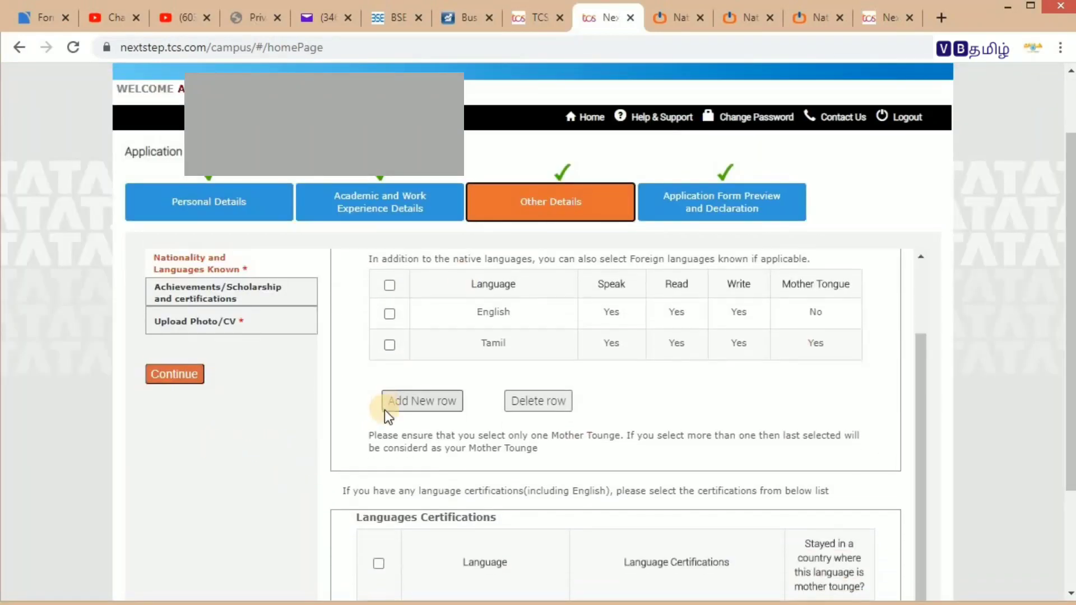
pyautogui.scroll(-3, 597, 475)
pyautogui.scroll(2, 444, 250)
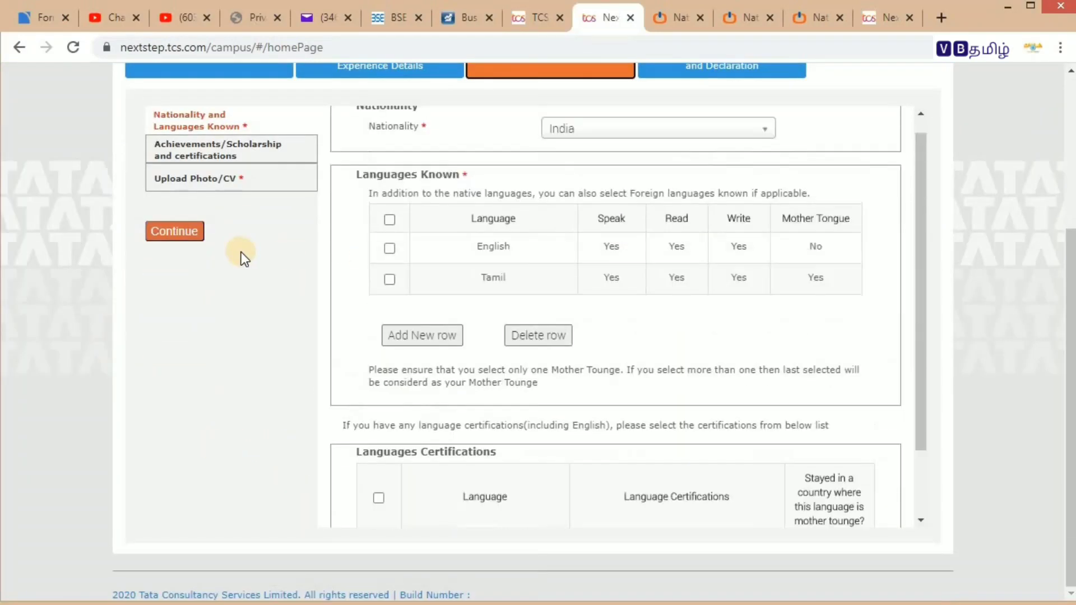
# Review the Achievements/Scholarship and certifications section and the Upload Photo/CV requirements in Other Details
pyautogui.click(197, 150)
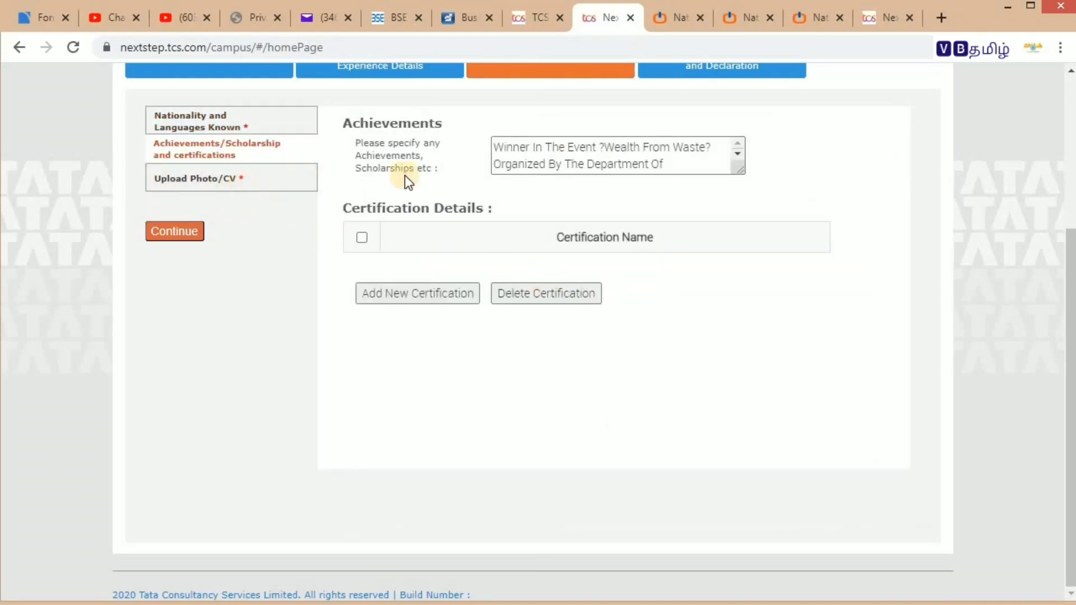
pyautogui.click(184, 180)
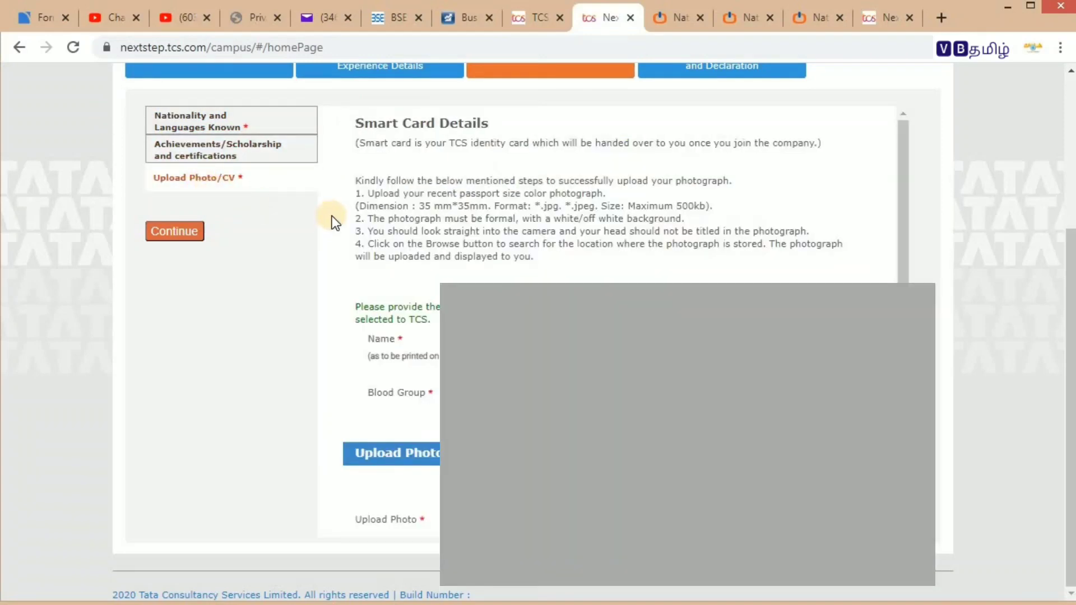
pyautogui.scroll(-3, 331, 216)
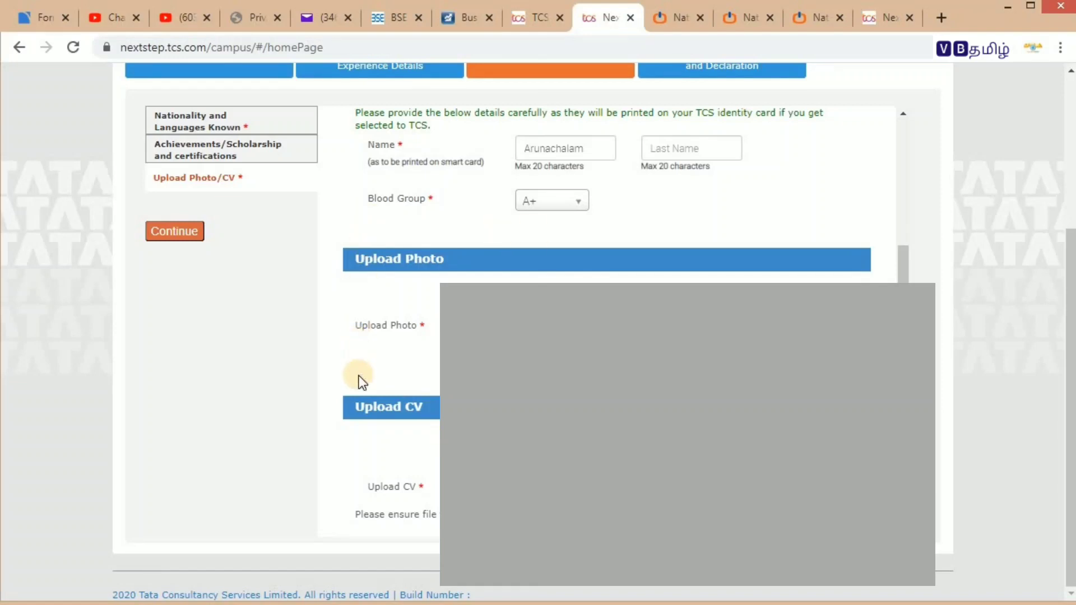
pyautogui.click(406, 405)
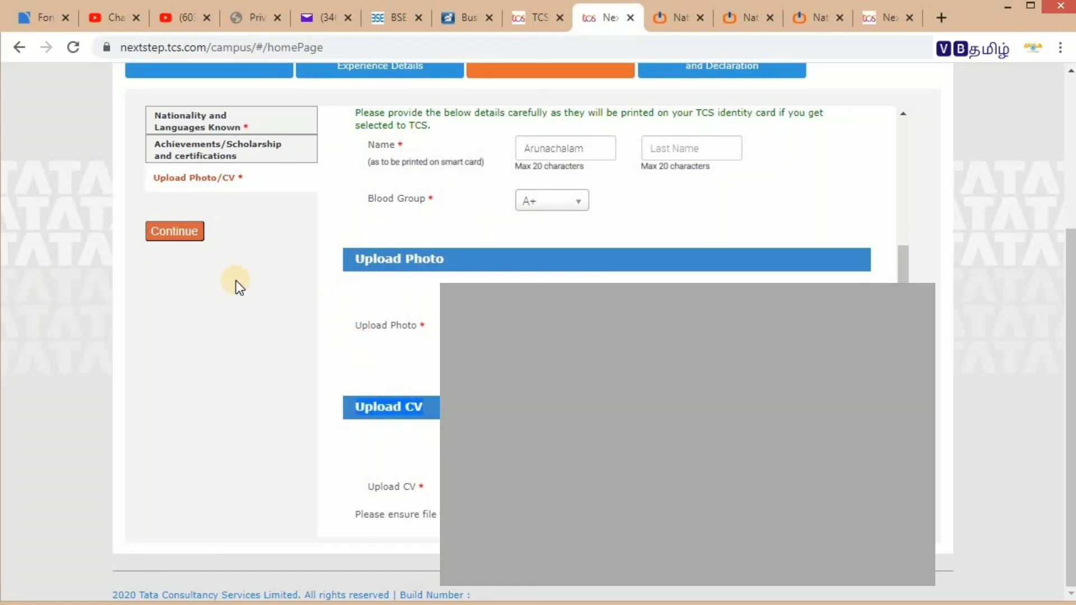
pyautogui.scroll(4, 238, 303)
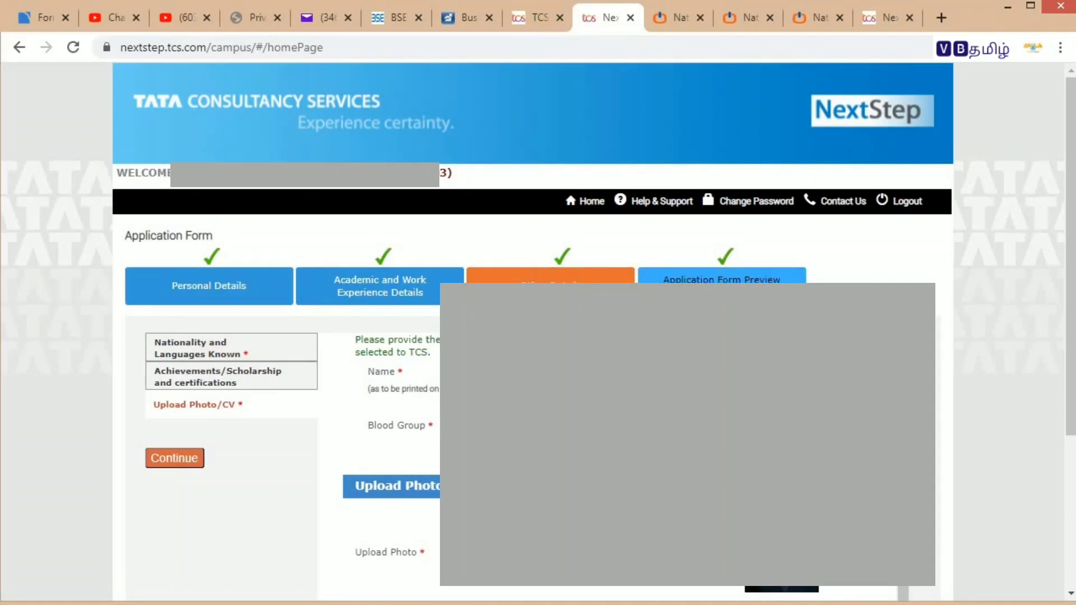
# Go to the portal's home page to locate Track My Application, and return to the TCS Campus Hiring YoP 2021 page
pyautogui.click(160, 468)
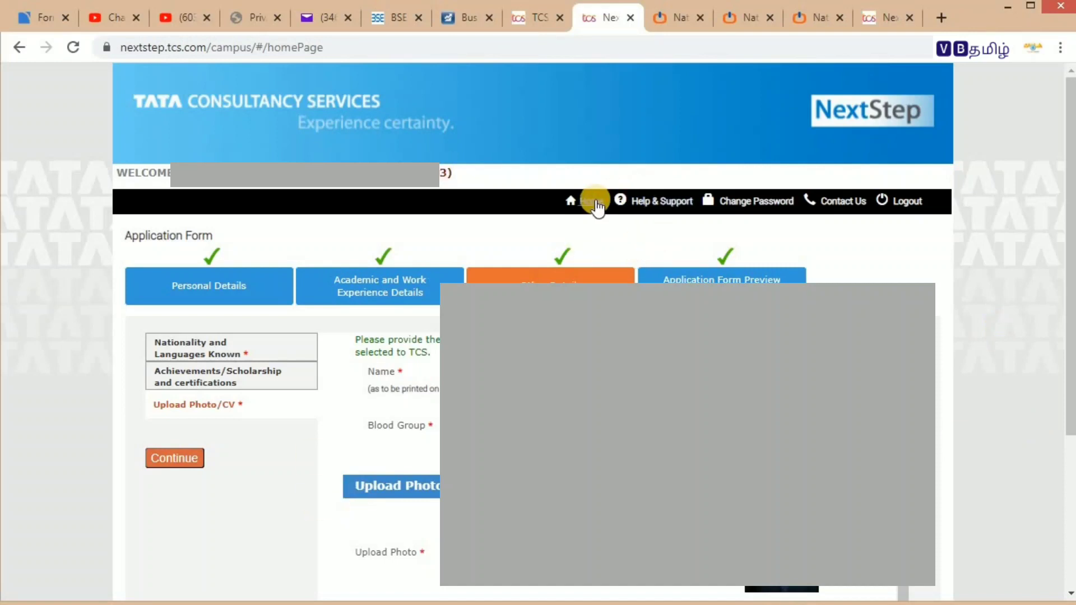
pyautogui.click(591, 201)
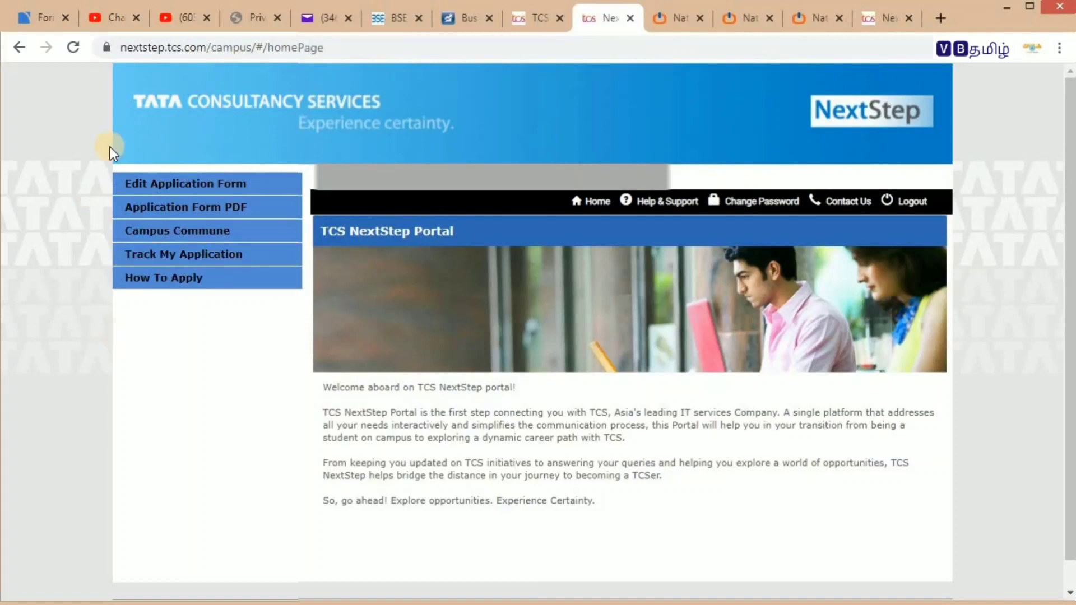
pyautogui.click(187, 256)
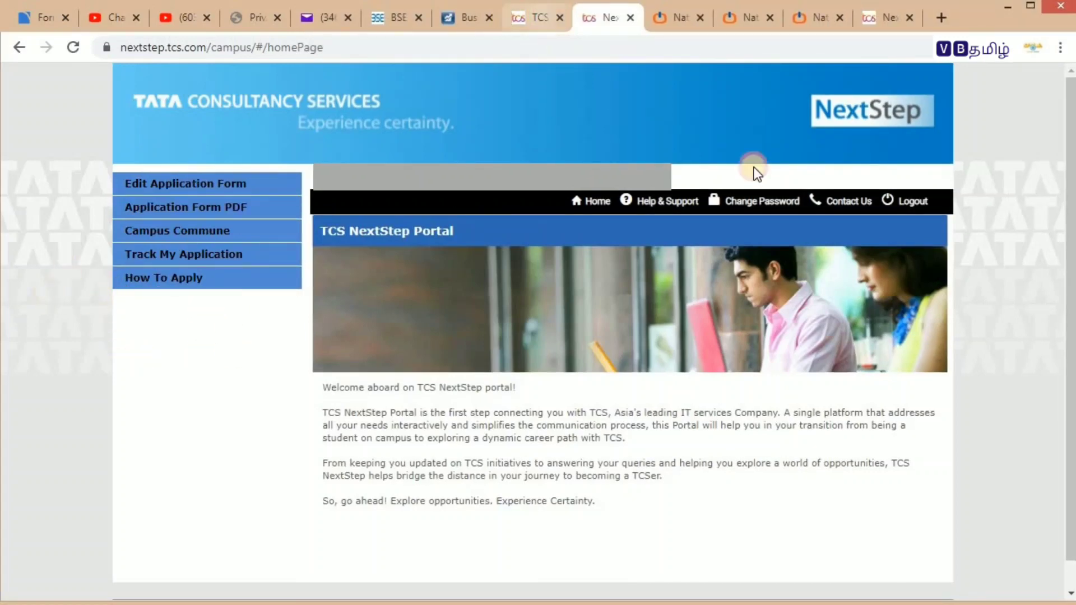
pyautogui.hotkey('ctrl', 'shift', 'Tab')
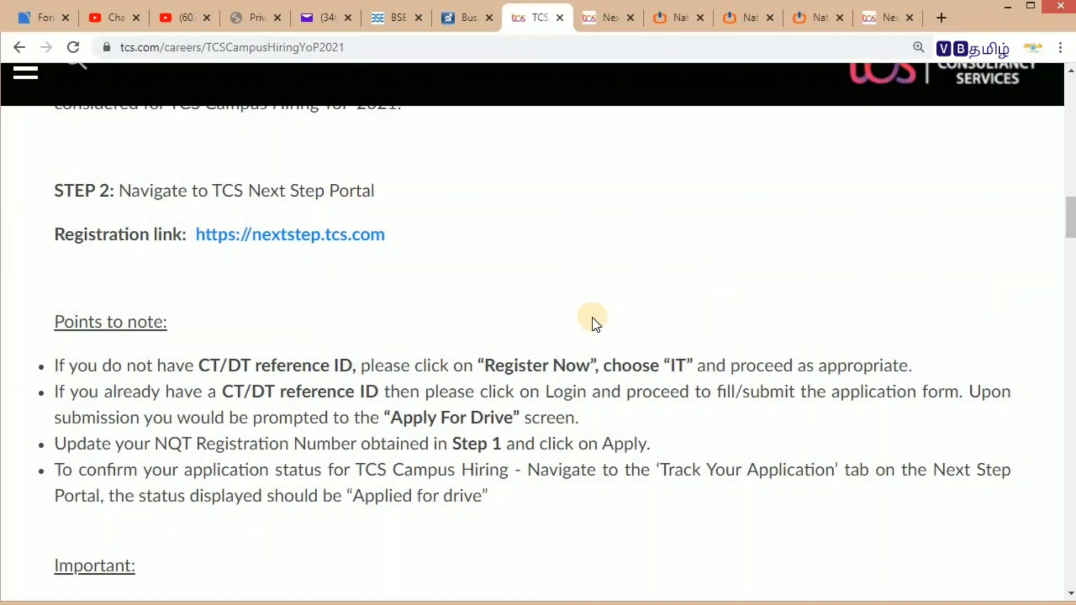
# Review the application process from the registration announcement through Step 1 (National Qualifier Test) to the Points to note under Step 2
pyautogui.scroll(8, 594, 320)
pyautogui.scroll(6, 594, 316)
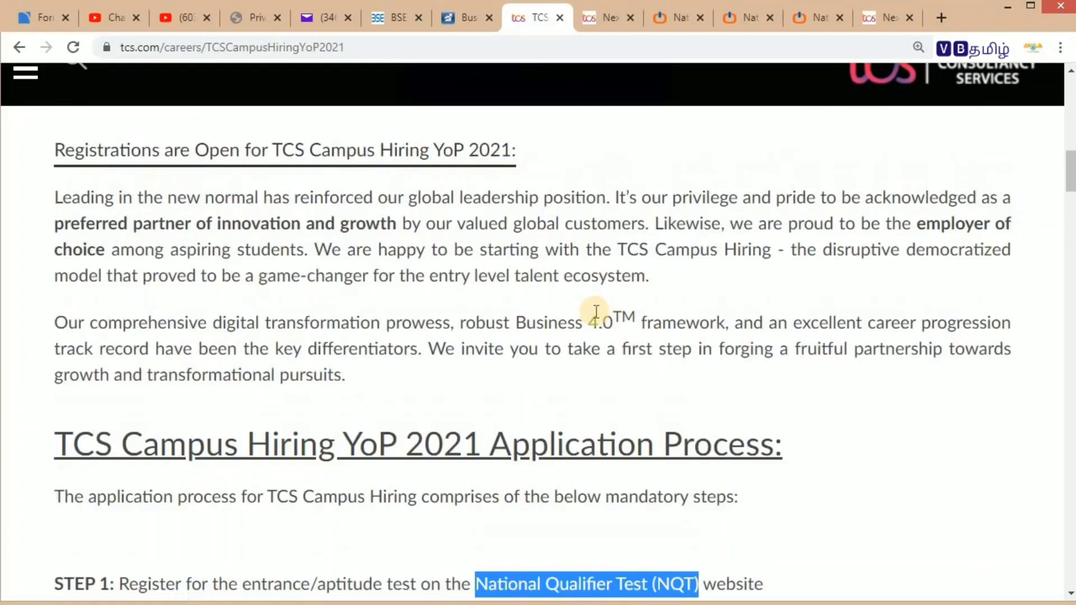
pyautogui.scroll(-4, 594, 302)
pyautogui.scroll(-10, 594, 300)
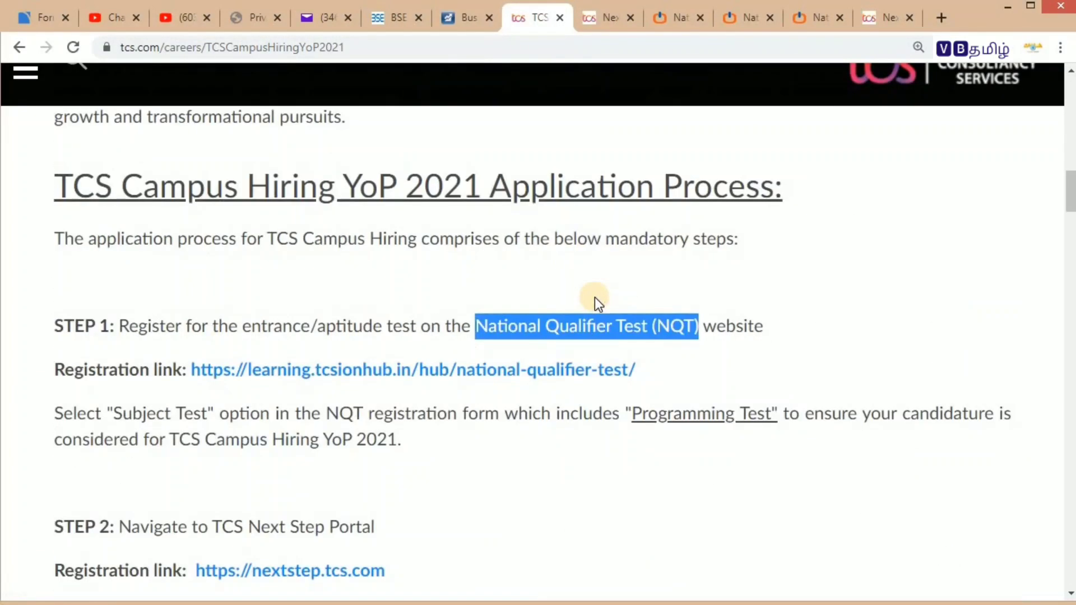
pyautogui.scroll(-3, 594, 300)
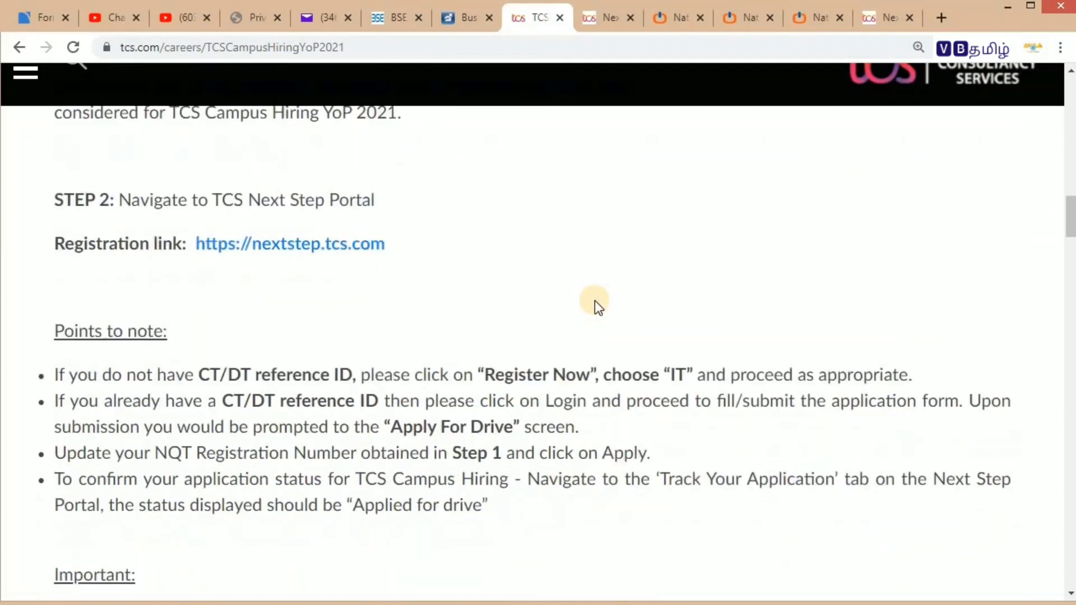
# Highlight "CT/DT reference ID" in the first point to note, view the NextStep portal home page, and return to the hiring page
pyautogui.moveTo(202, 282); pyautogui.dragTo(363, 278)
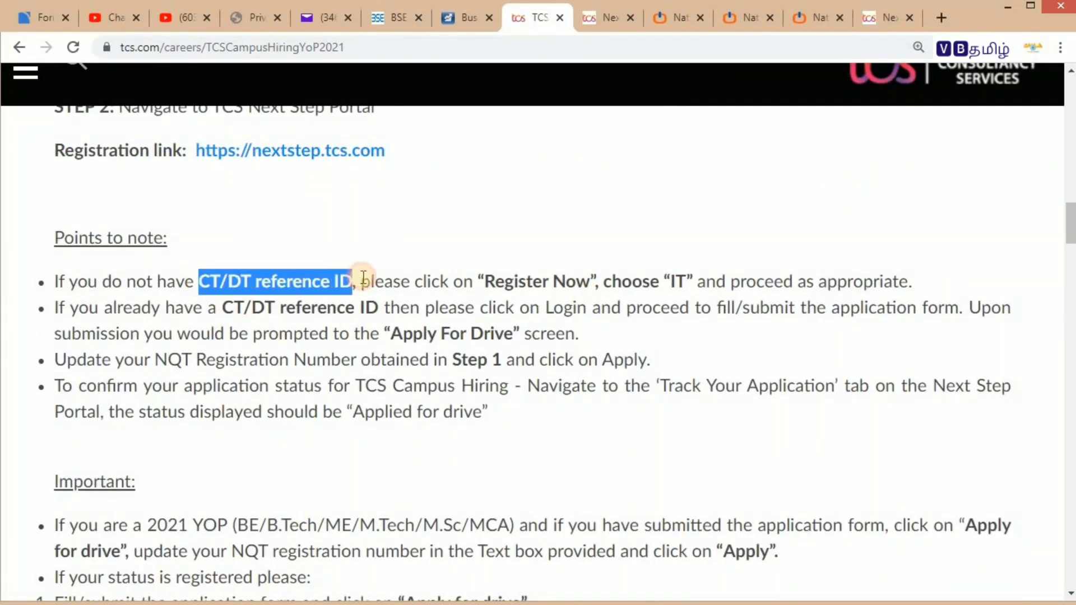
pyautogui.click(597, 14)
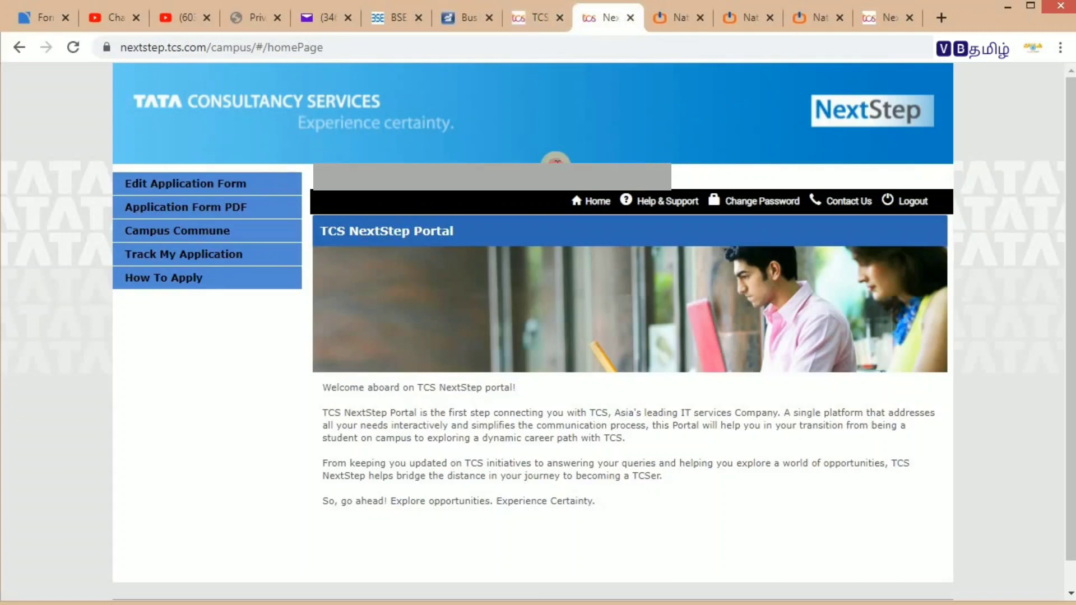
pyautogui.click(524, 17)
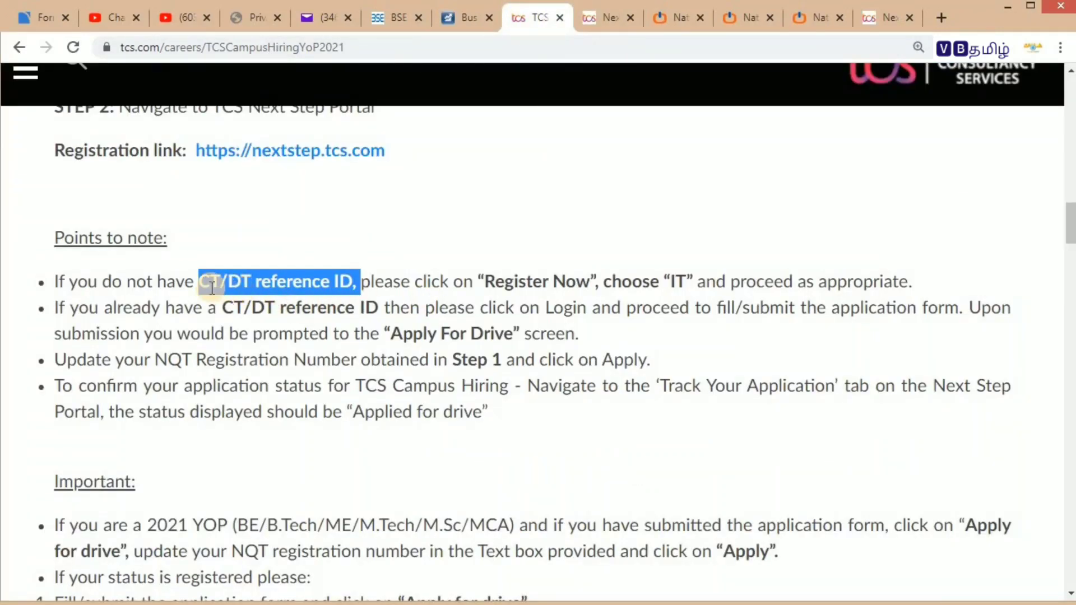
# Read and highlight the Points to note on registering under "IT" without a CT/DT reference ID and logging in with an existing one
pyautogui.click(399, 281)
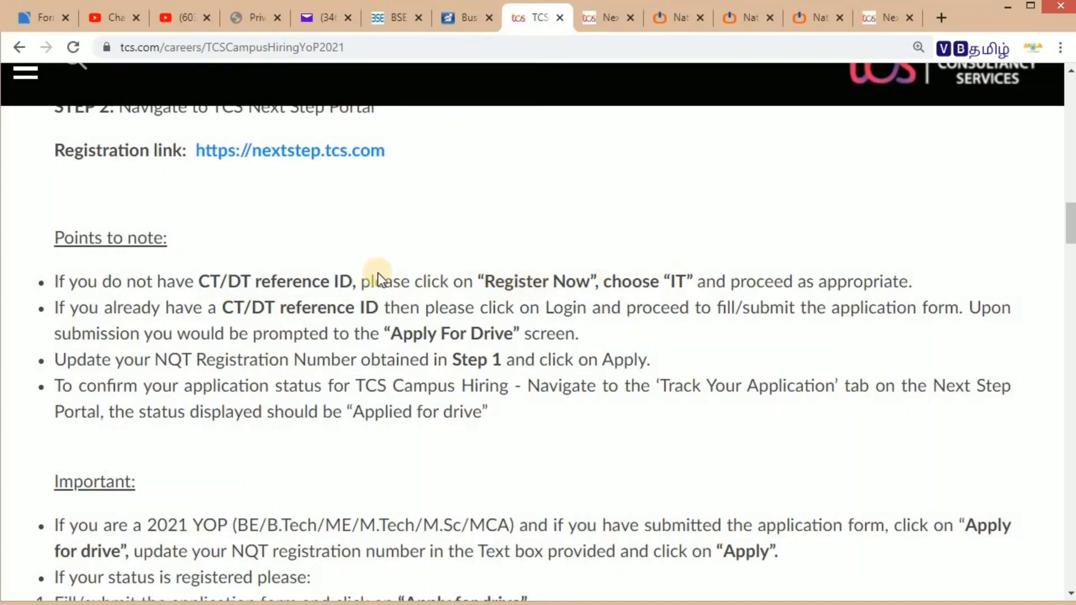
pyautogui.moveTo(213, 284); pyautogui.dragTo(394, 271)
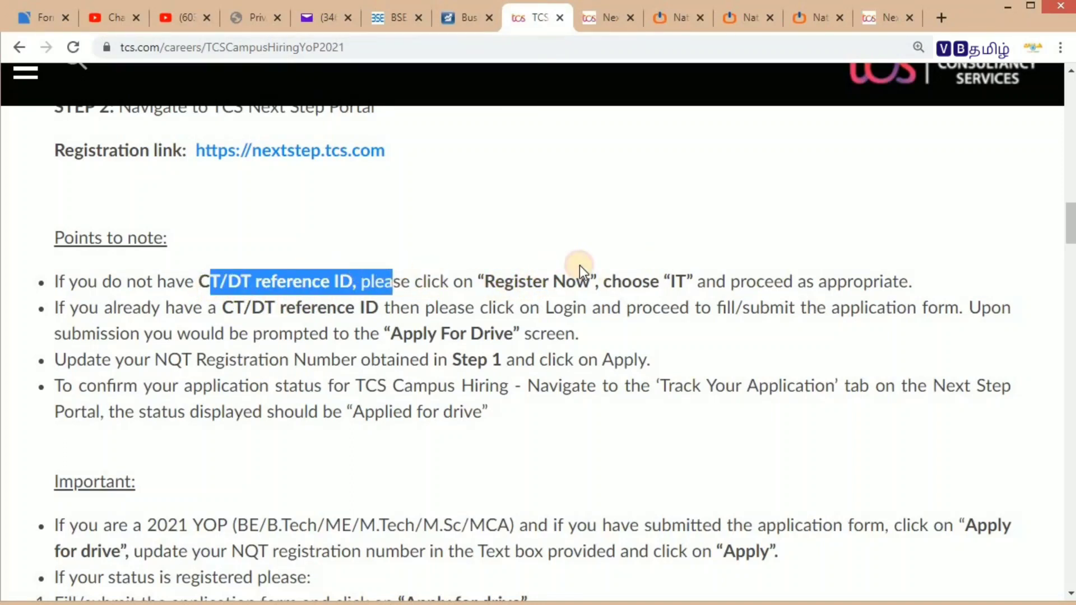
pyautogui.moveTo(482, 277); pyautogui.dragTo(581, 281)
pyautogui.moveTo(695, 281); pyautogui.dragTo(716, 282)
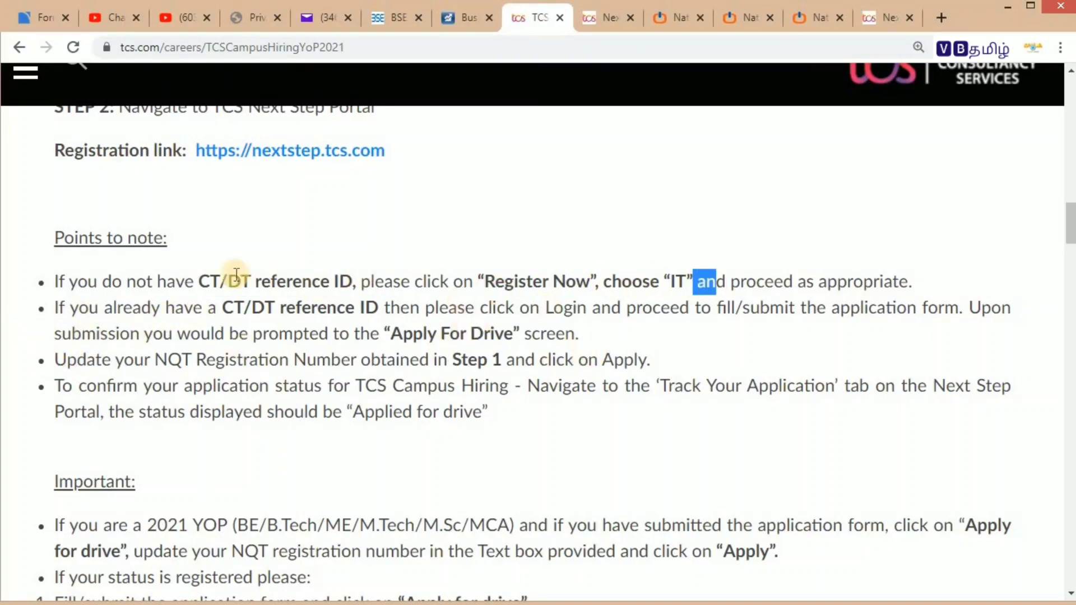
pyautogui.moveTo(100, 307); pyautogui.dragTo(104, 308)
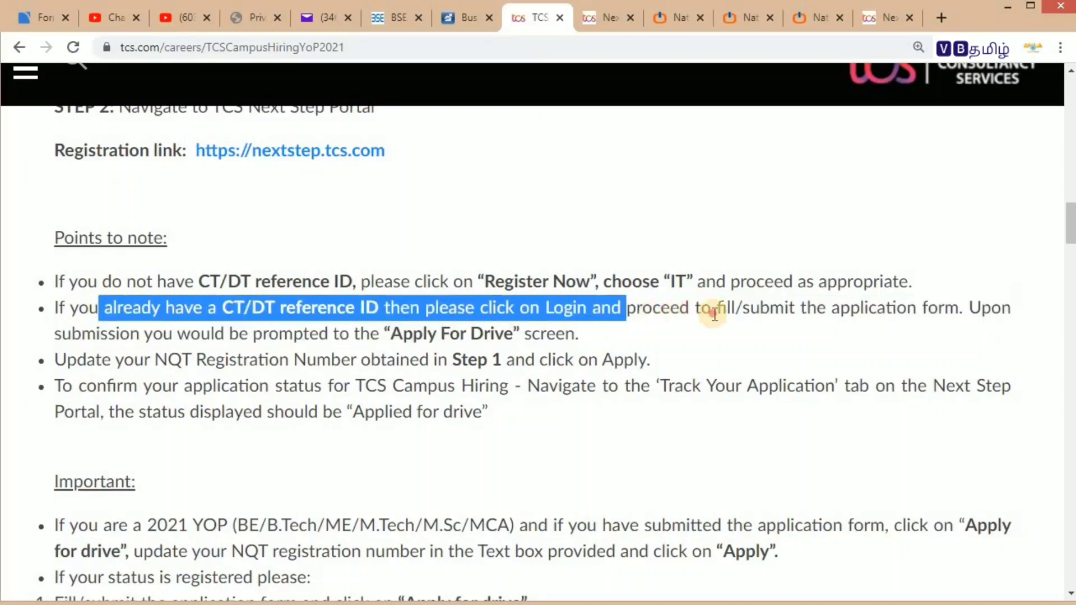